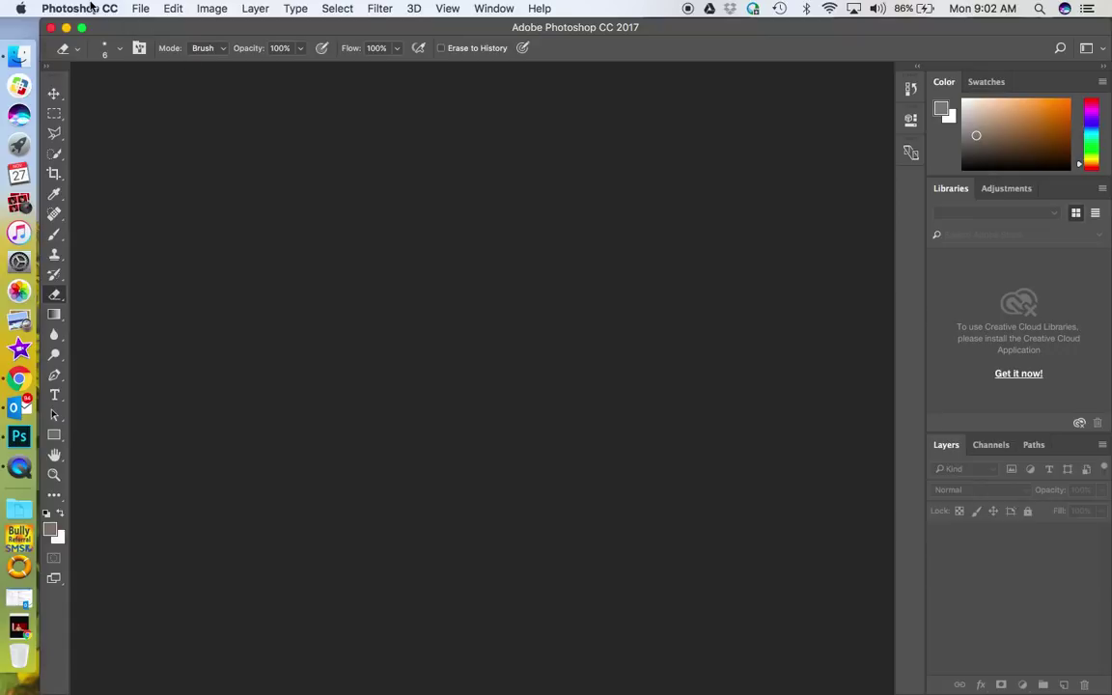
Open 'Photo on 11-27-17 at 8.53 AM.jpg' in a maximized window zoomed to about 99%.
drag(116, 27, 232, 27)
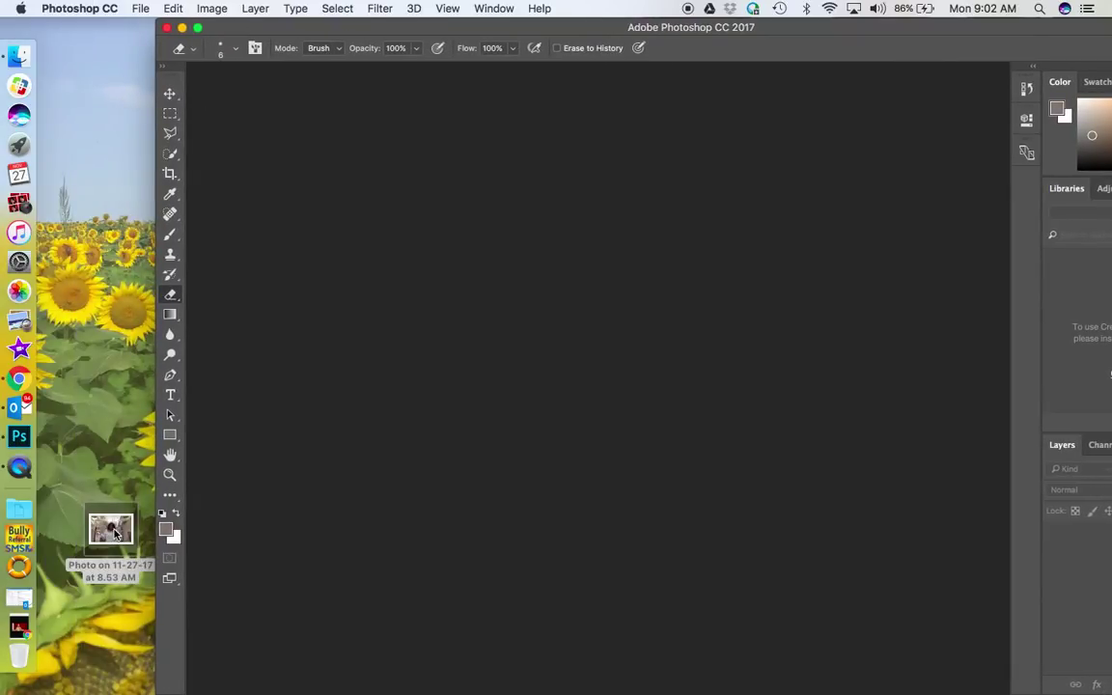
drag(101, 536, 447, 397)
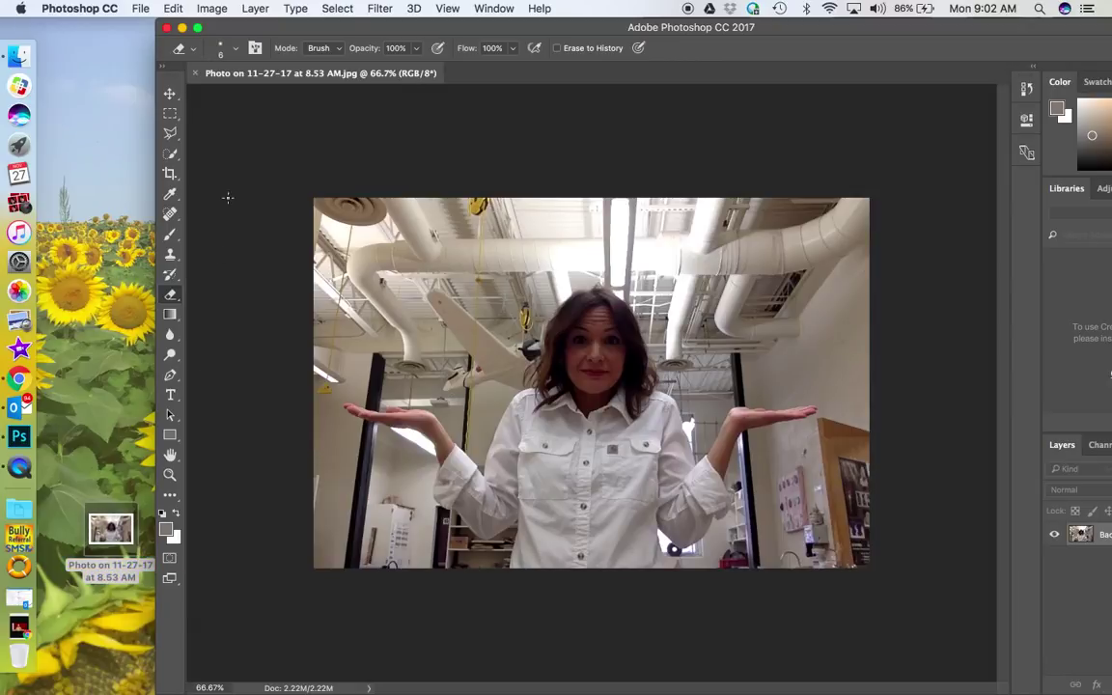
click(197, 28)
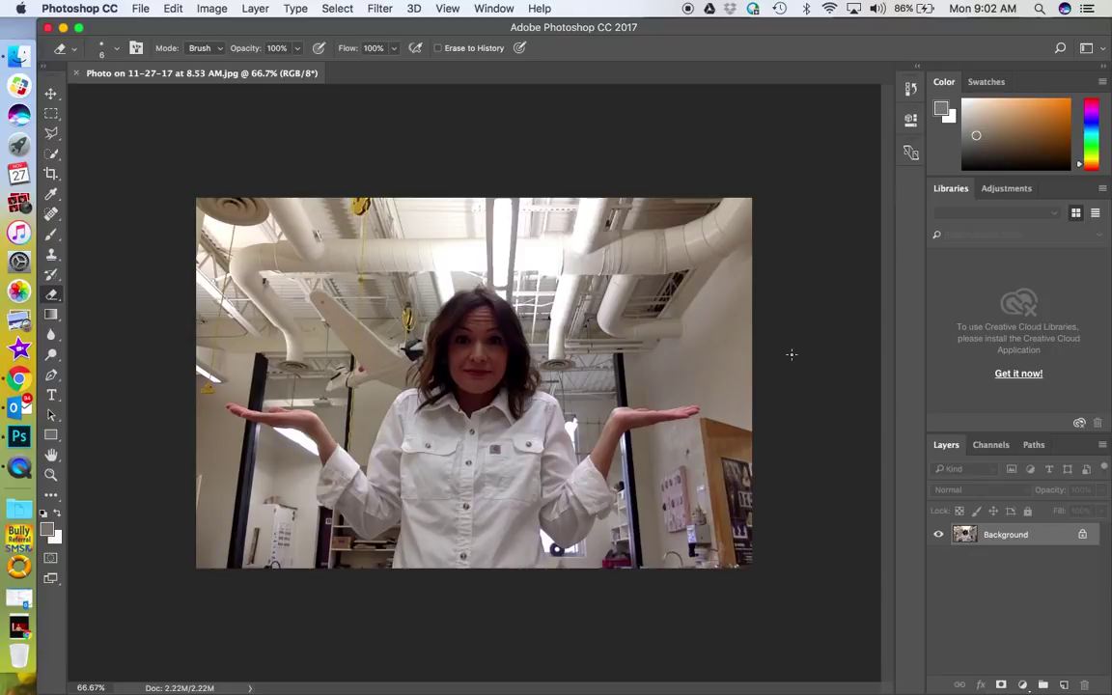
scroll(792, 354, up, 5)
scroll(791, 355, down, 1)
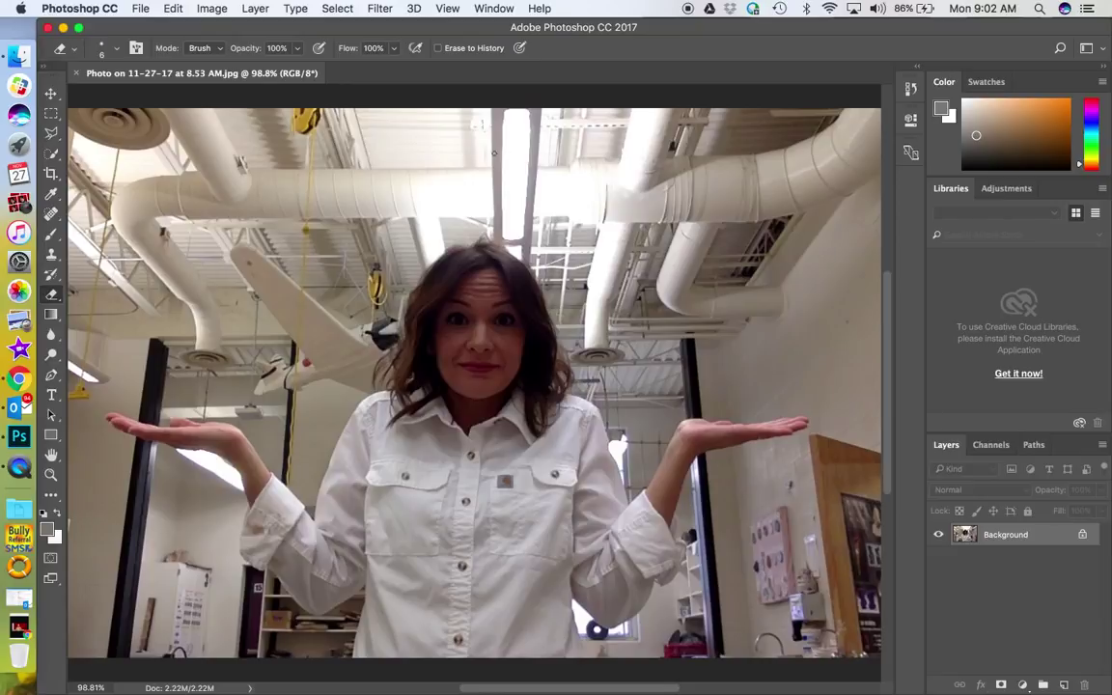
Brighten the photo with Brightness/Contrast set to brightness 33 and contrast -6.
click(213, 9)
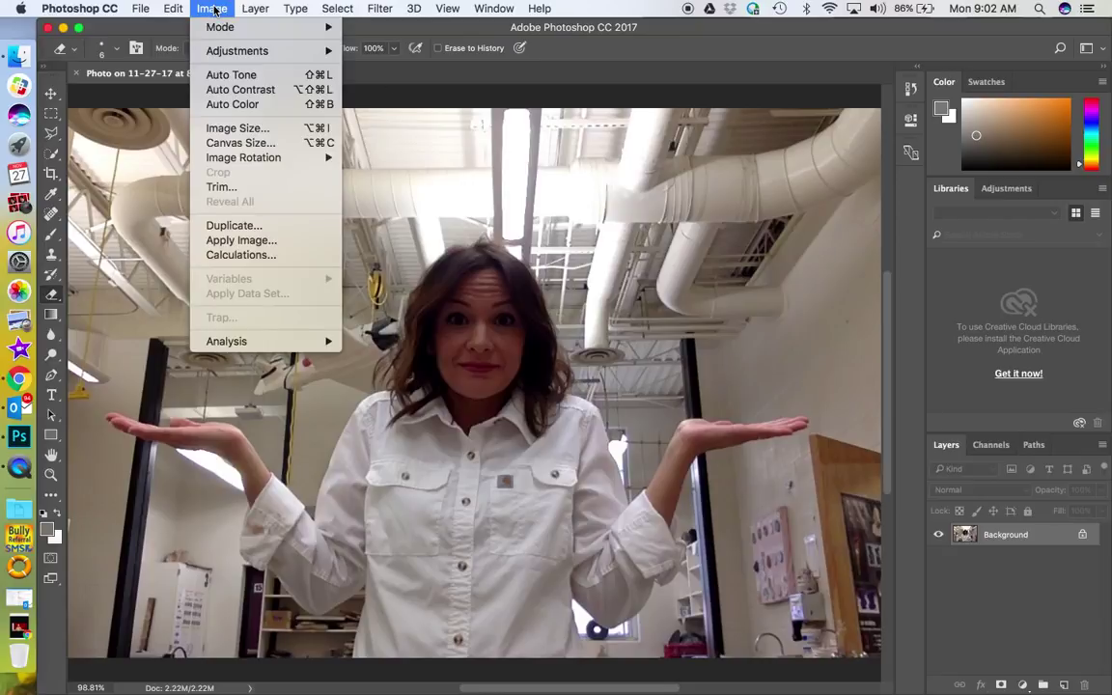
mouse_move(258, 50)
click(372, 48)
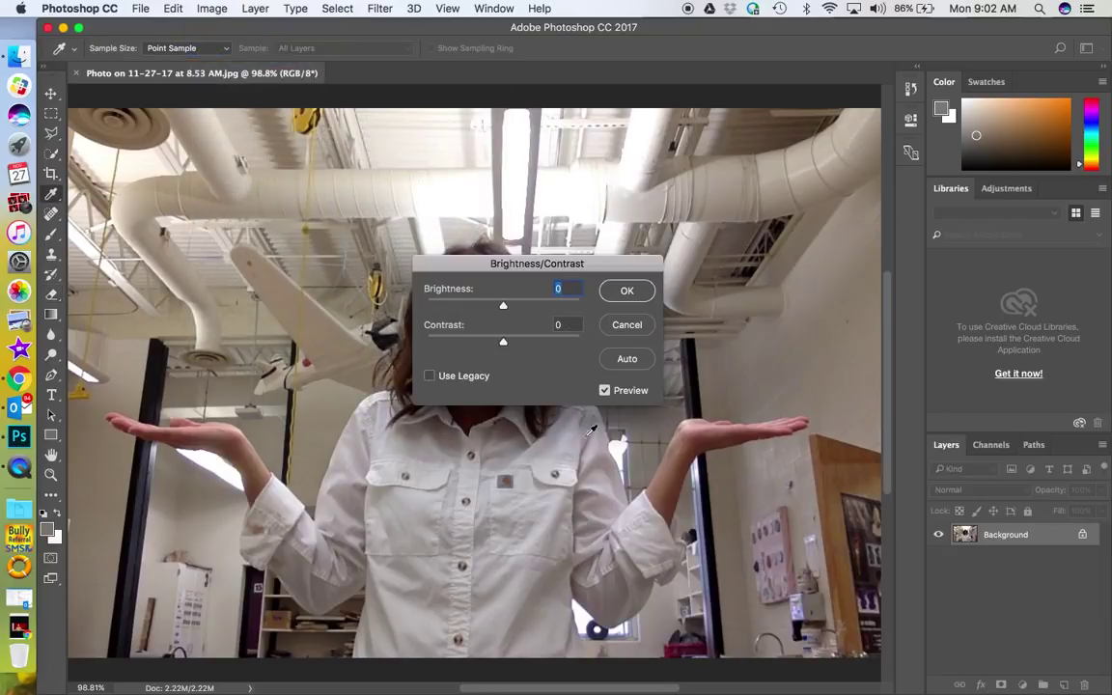
drag(498, 263, 681, 407)
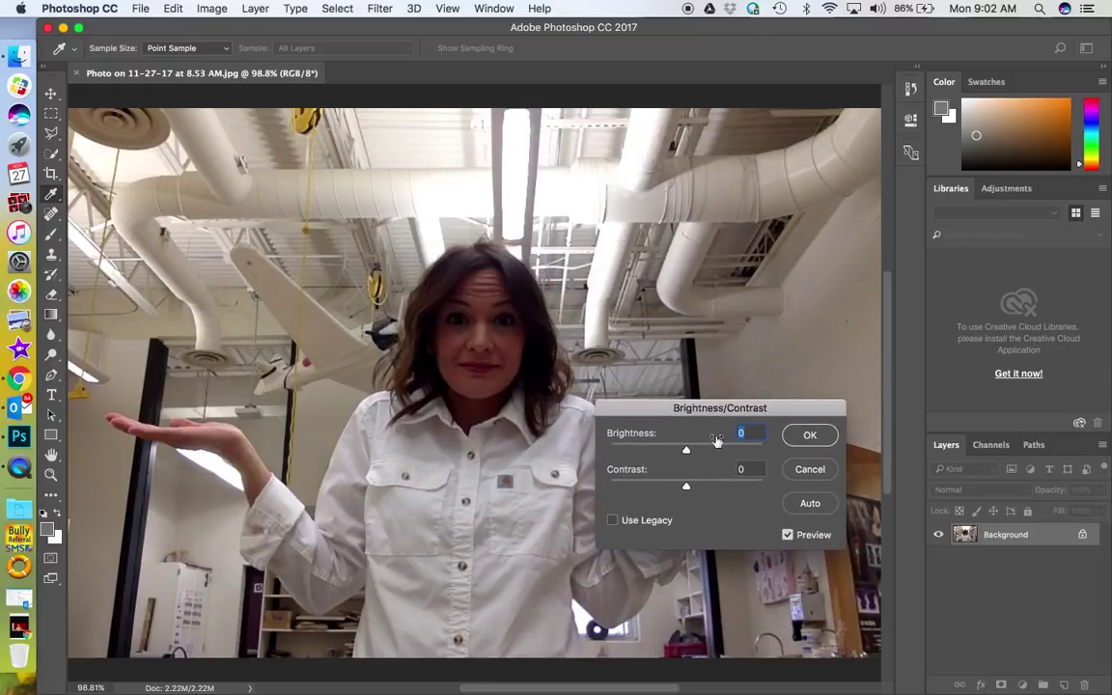
drag(686, 451, 676, 491)
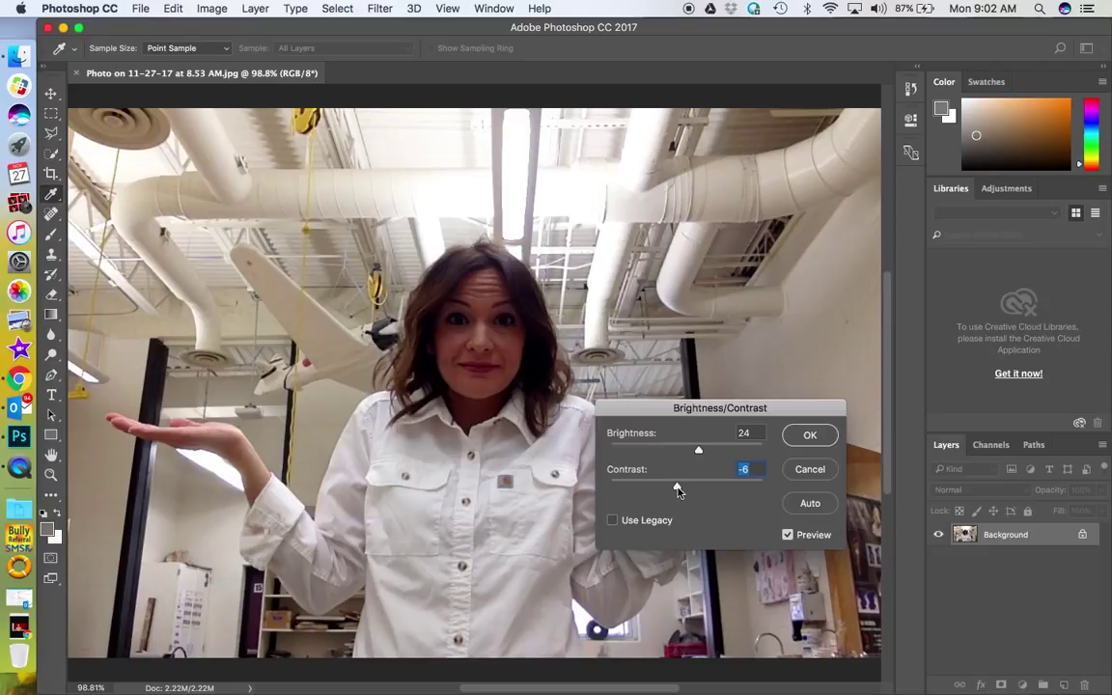
drag(698, 450, 705, 451)
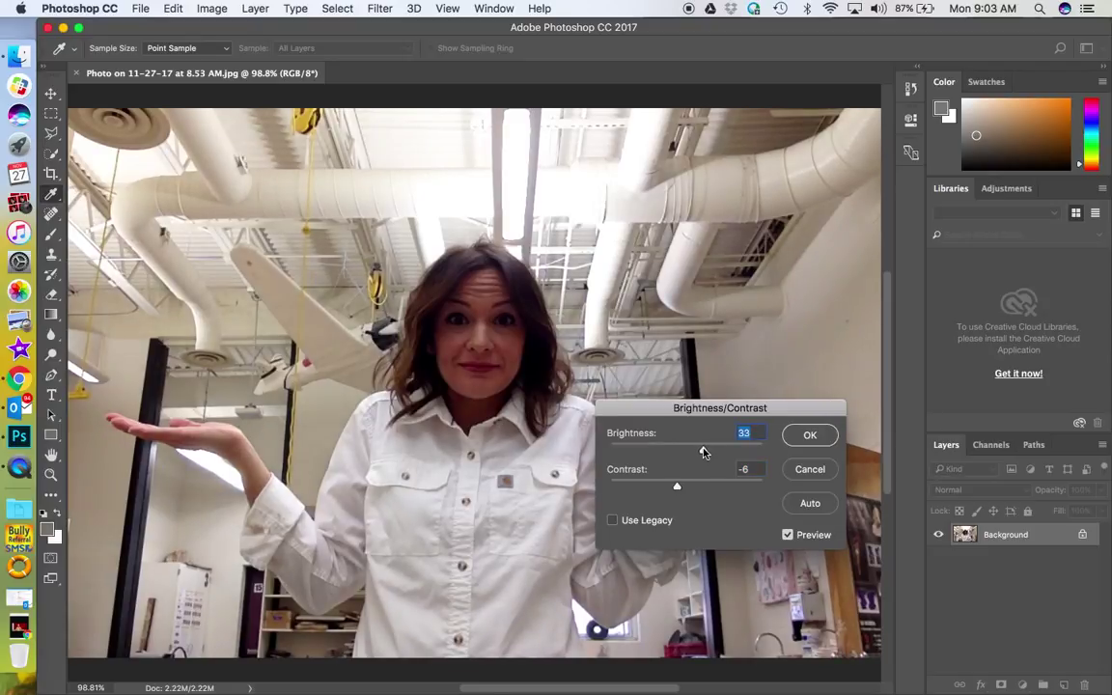
click(810, 437)
key(e)
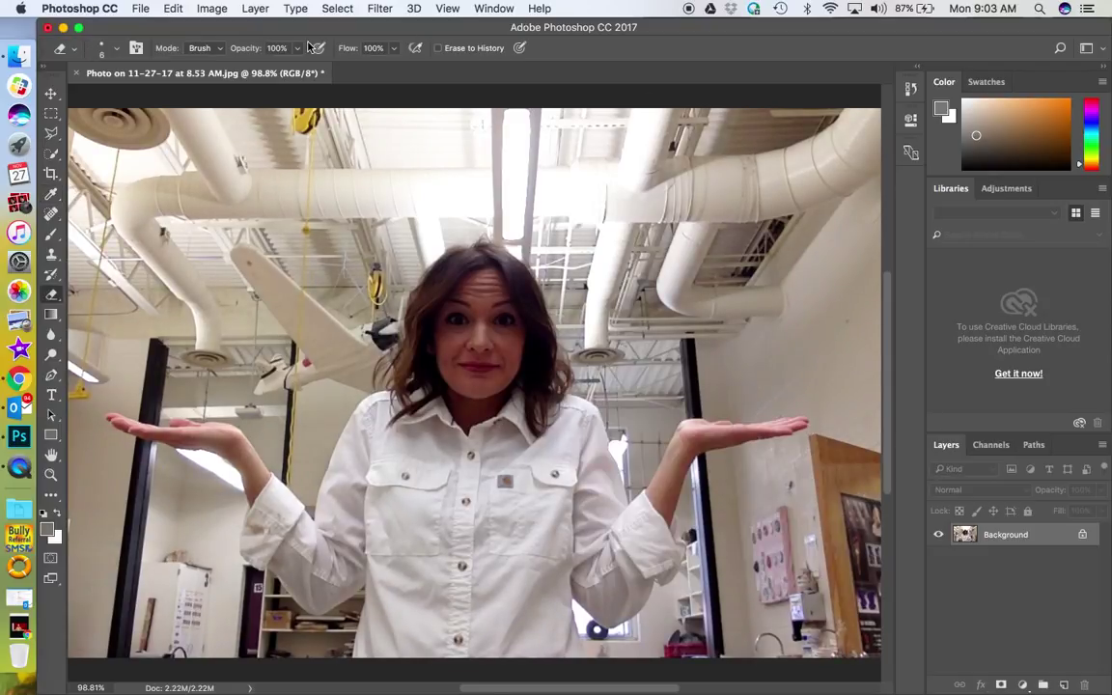
Open trex.jpeg as a second document.
click(140, 12)
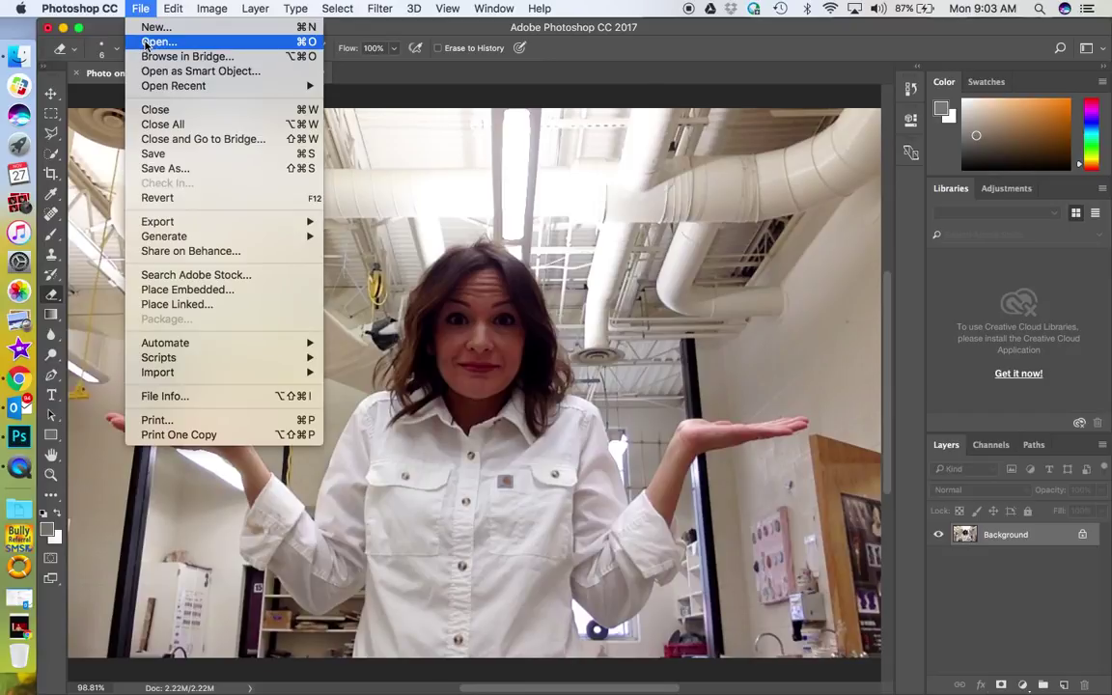
click(154, 40)
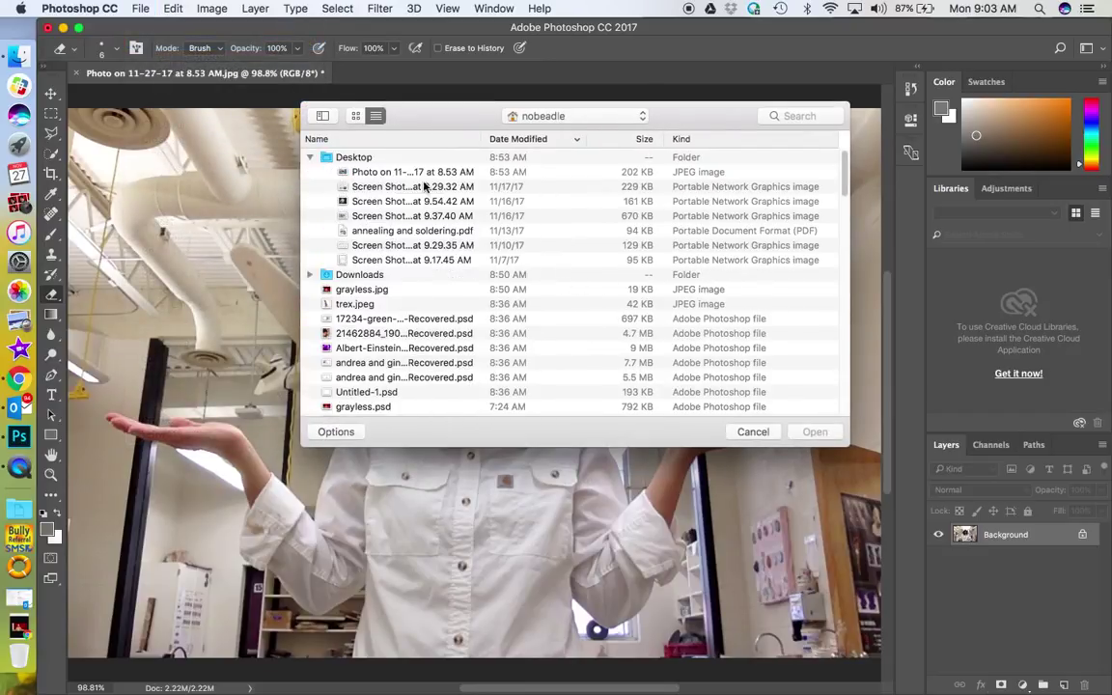
click(355, 305)
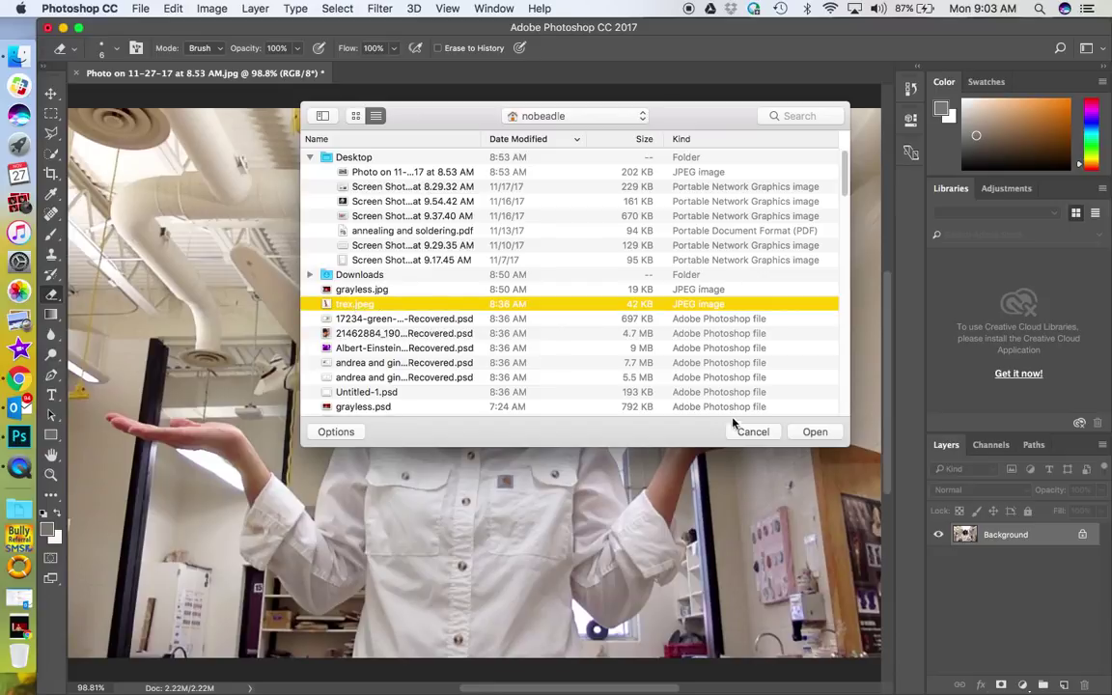
click(814, 432)
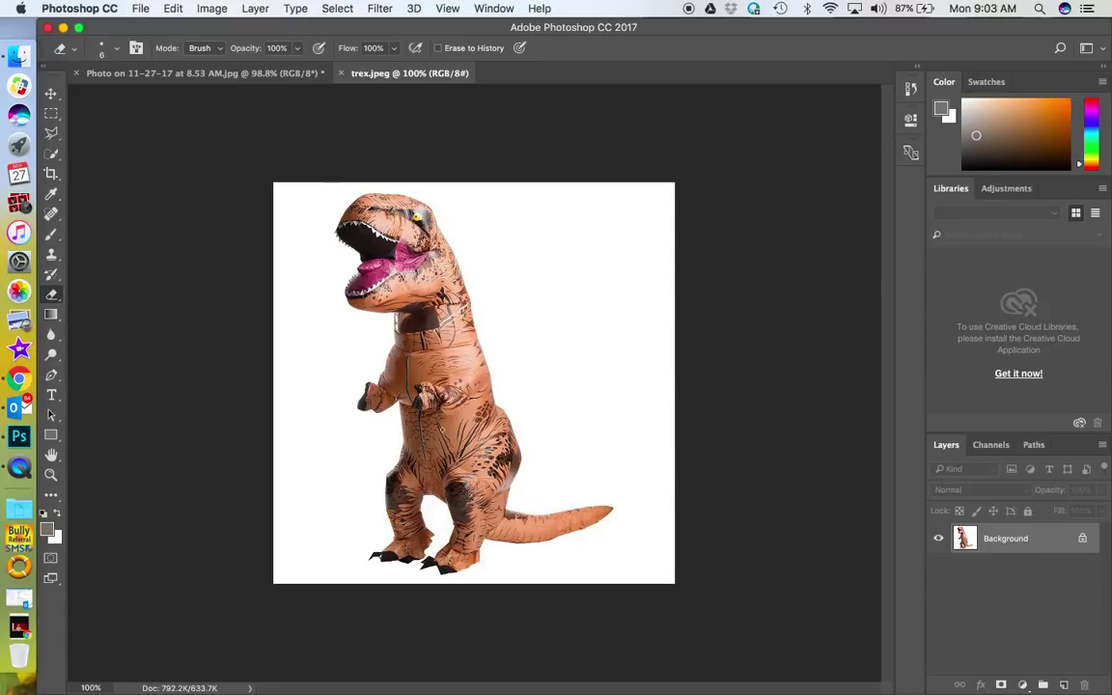
Lasso loosely around the T-rex in trex.jpeg and copy it.
click(236, 74)
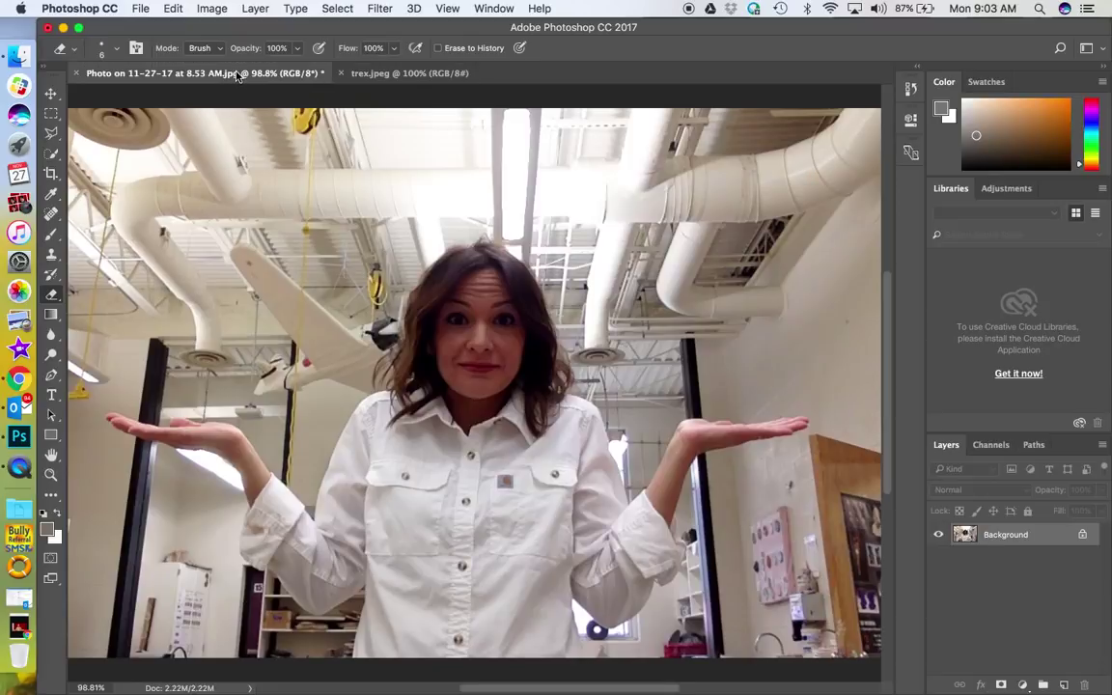
click(409, 74)
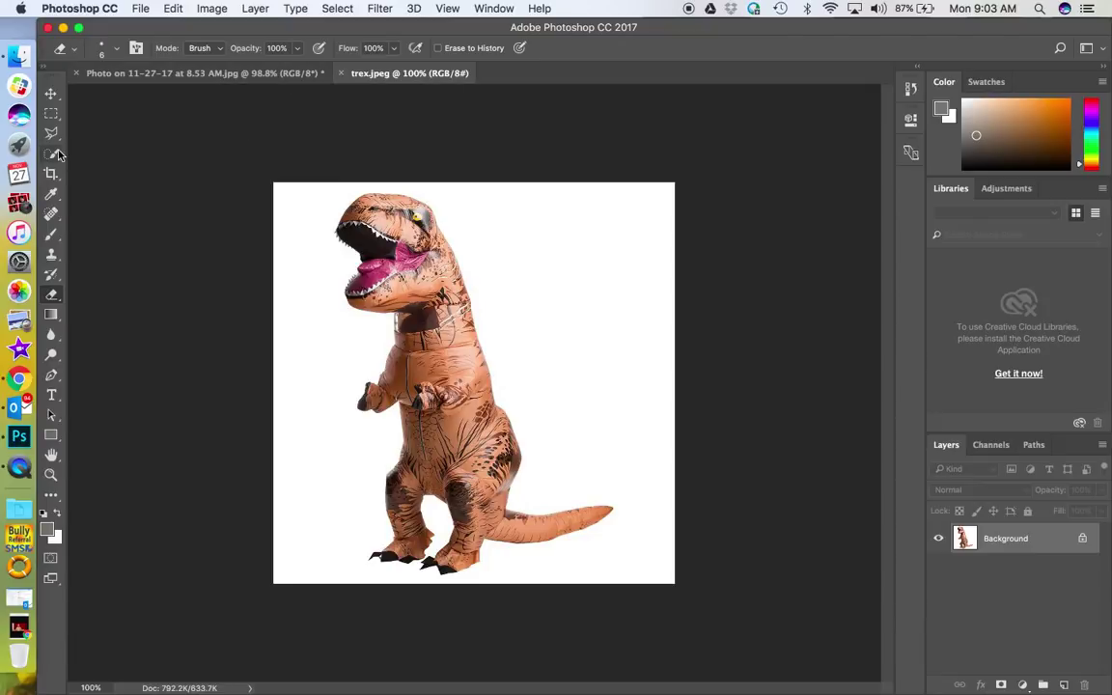
drag(51, 133, 117, 131)
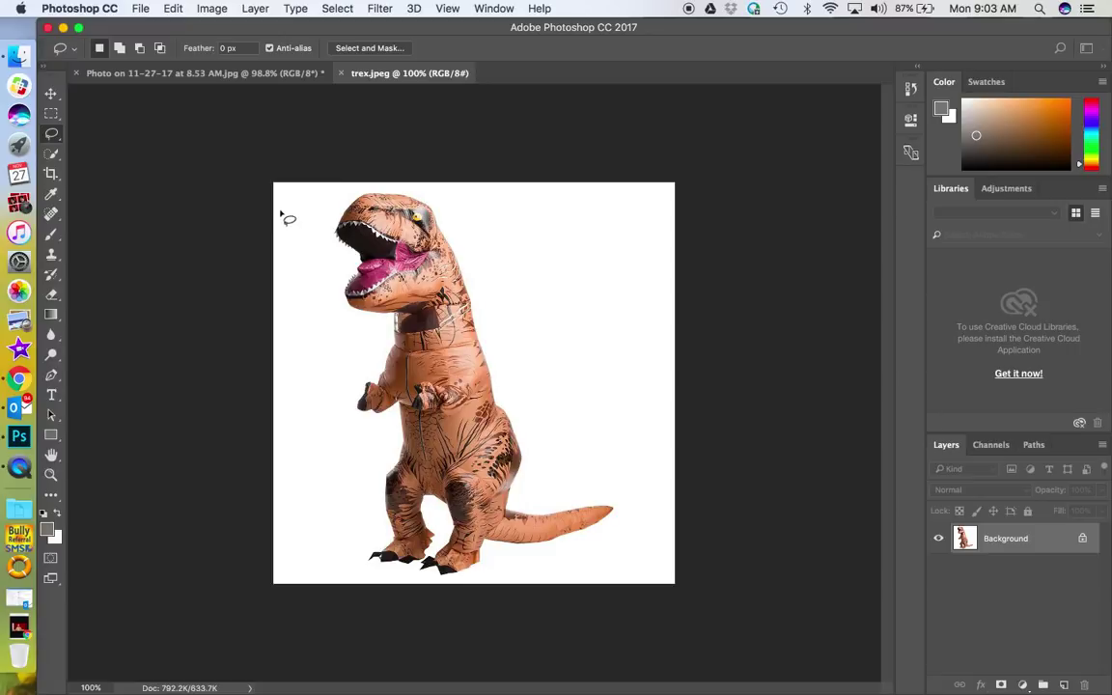
mouse_move(318, 200)
mouse_down()
mouse_move(406, 190)
mouse_move(449, 209)
mouse_move(509, 314)
mouse_move(551, 450)
mouse_move(637, 499)
mouse_move(588, 557)
mouse_move(485, 583)
mouse_move(403, 584)
mouse_move(350, 558)
mouse_move(349, 445)
mouse_move(301, 198)
mouse_move(318, 203)
mouse_up()
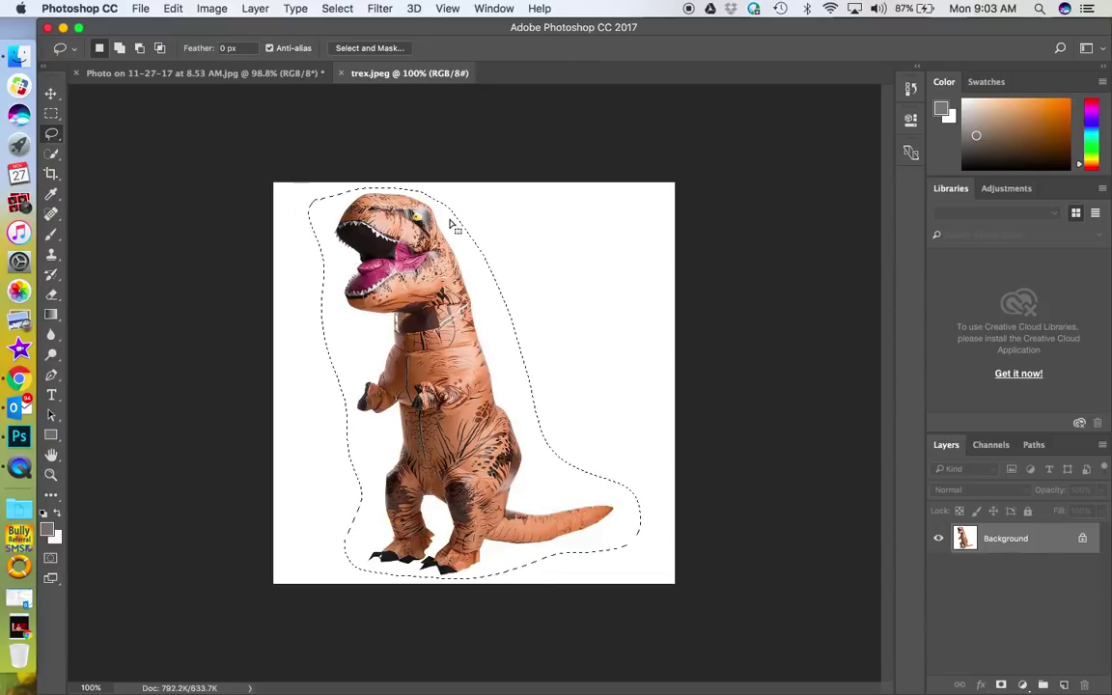
click(174, 9)
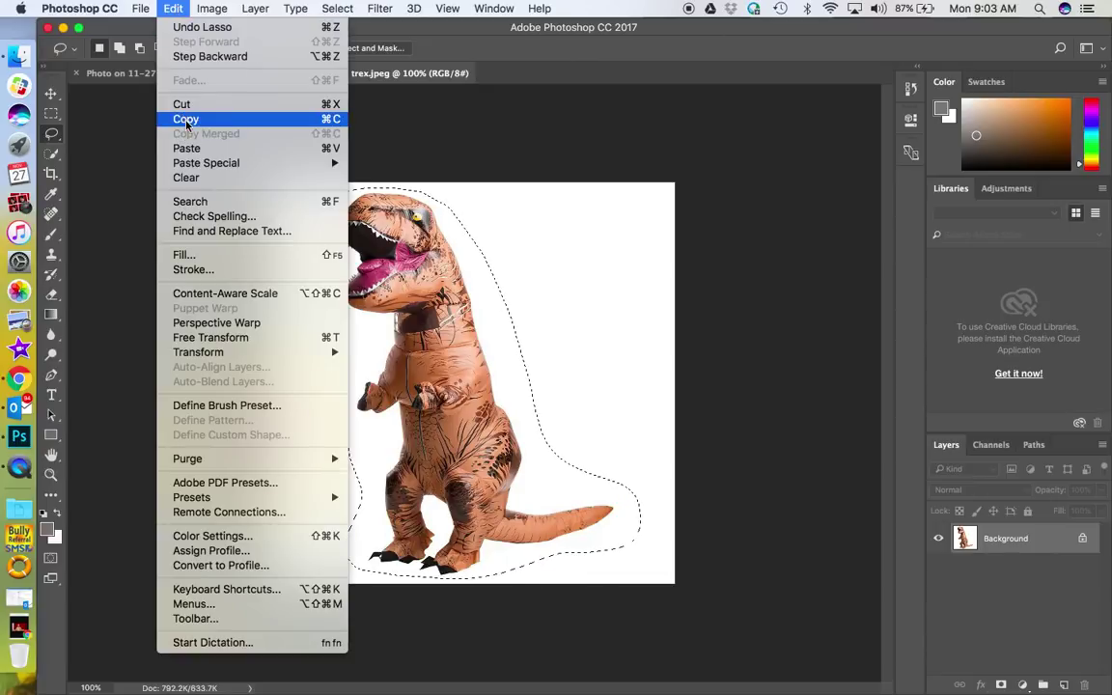
click(187, 122)
Paste the T-rex into the woman photo as Layer 1.
click(176, 76)
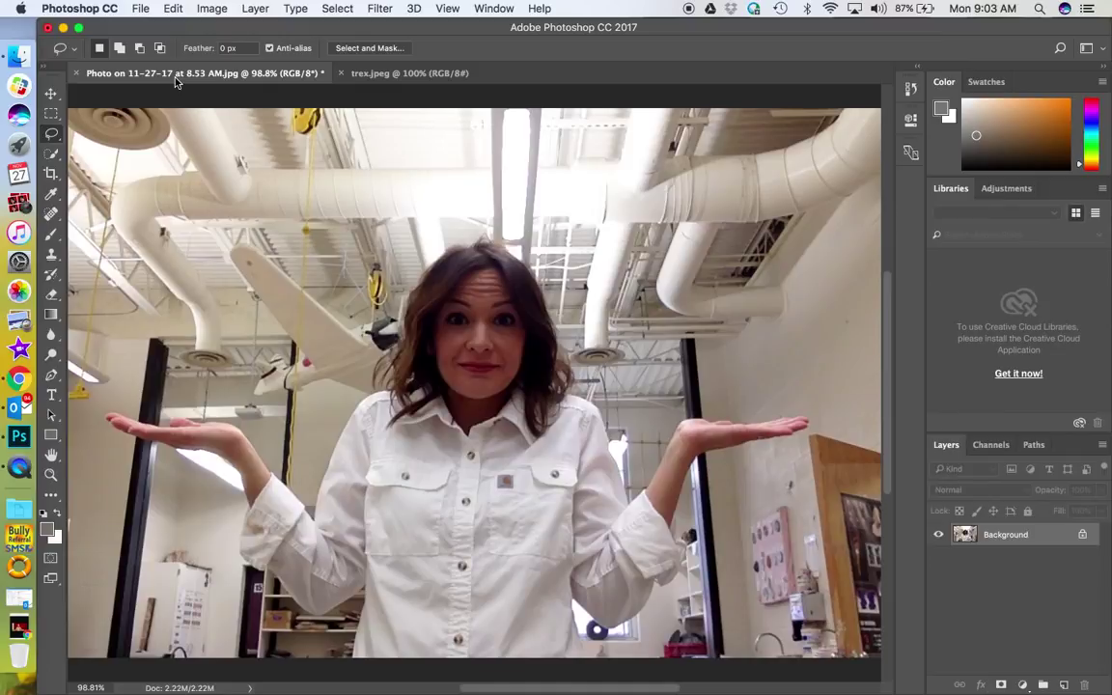
click(172, 9)
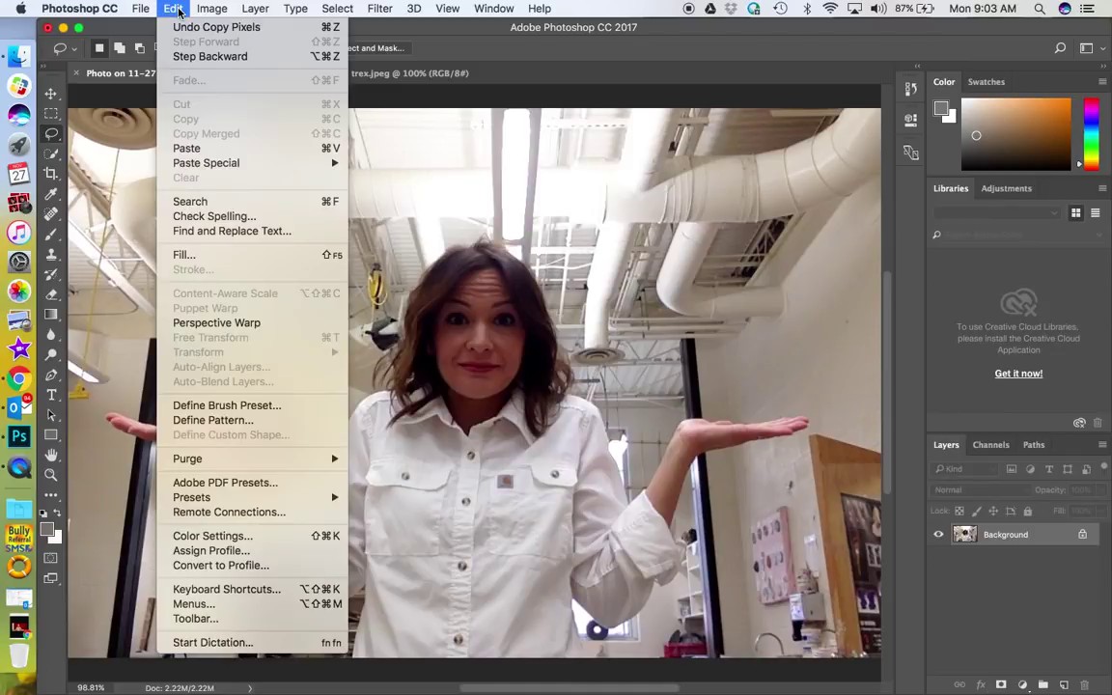
click(188, 149)
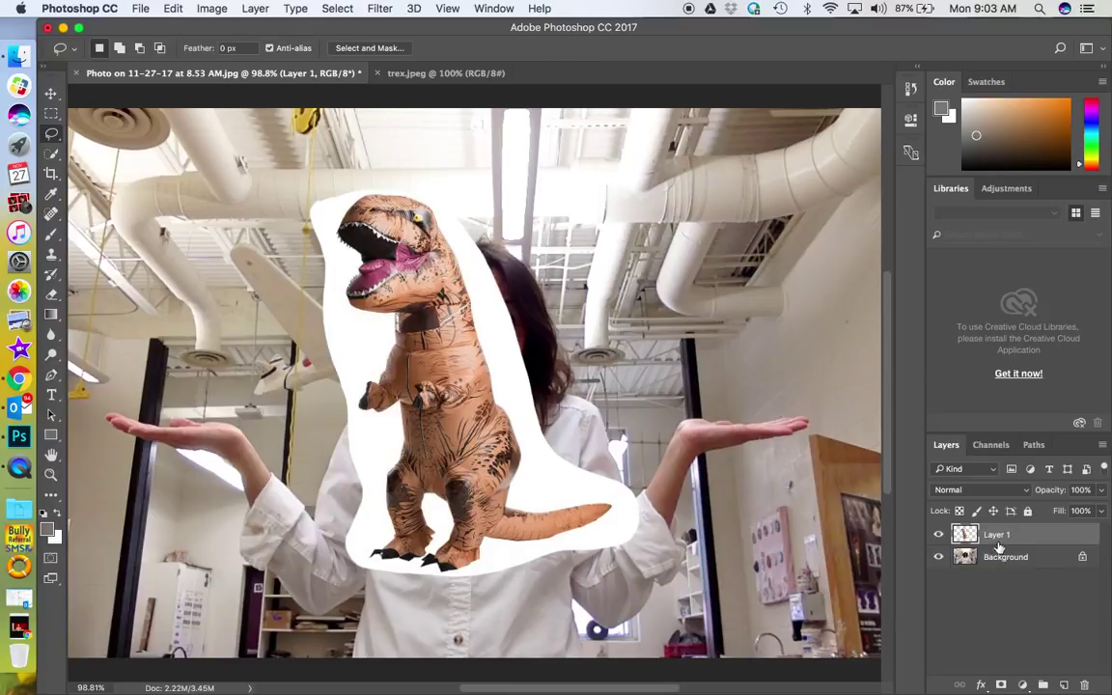
Unlock the background photo layer and check each layer's visibility.
click(1083, 561)
click(939, 536)
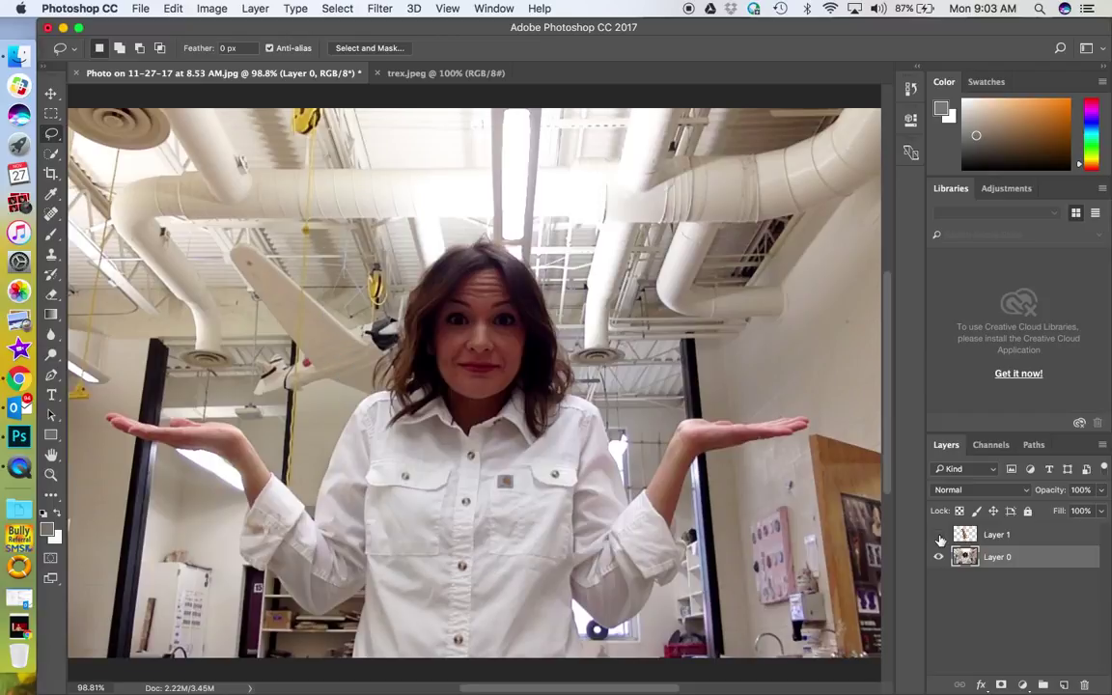
click(940, 536)
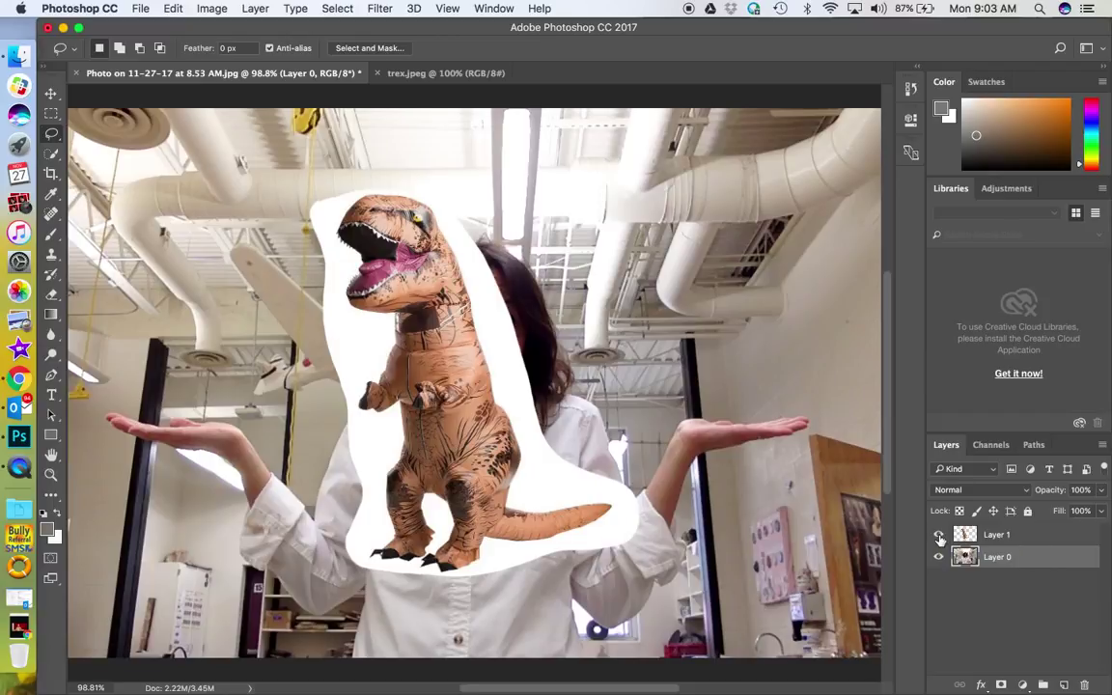
click(938, 558)
click(937, 558)
click(51, 92)
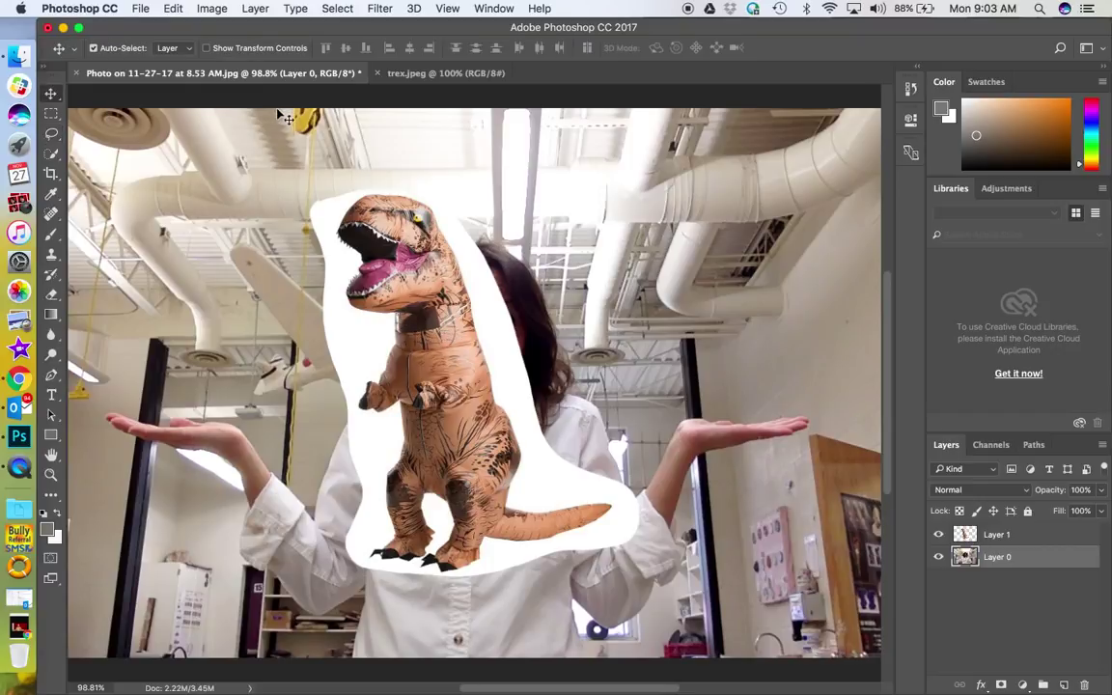
Free-transform the T-rex layer and commit it at full size.
click(171, 9)
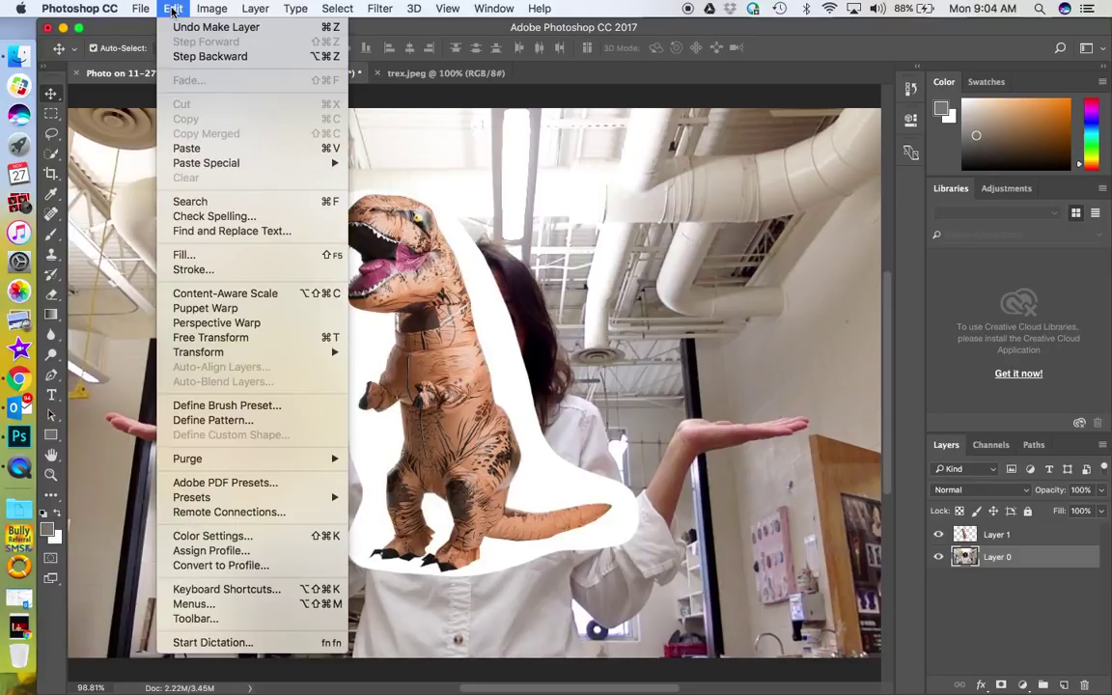
click(211, 337)
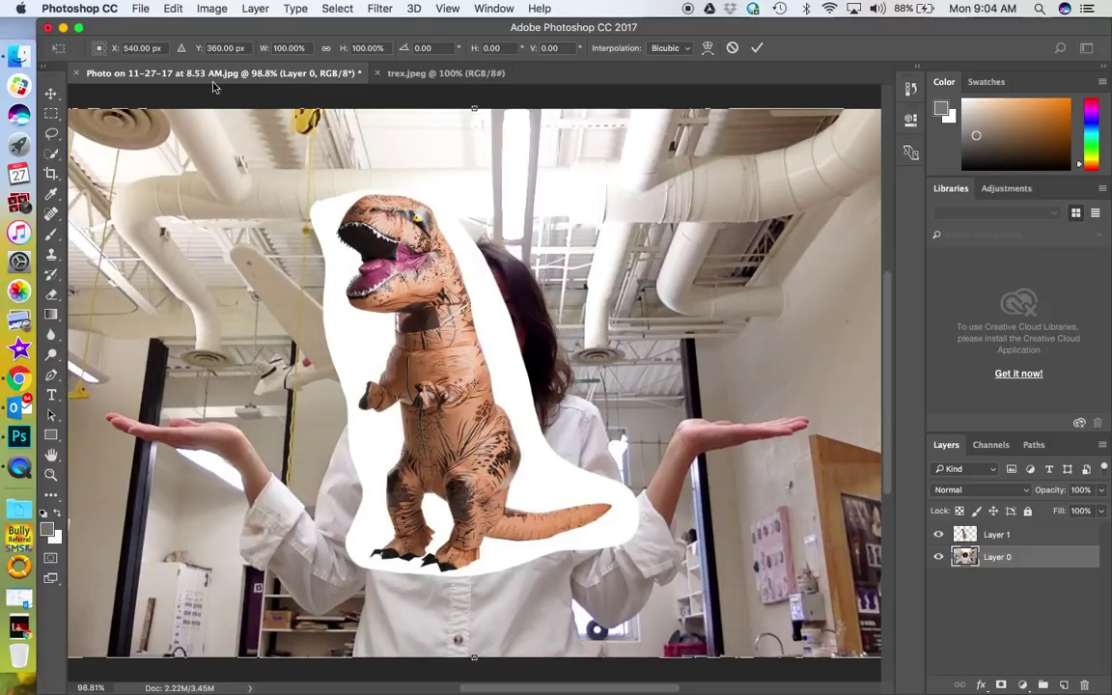
click(172, 10)
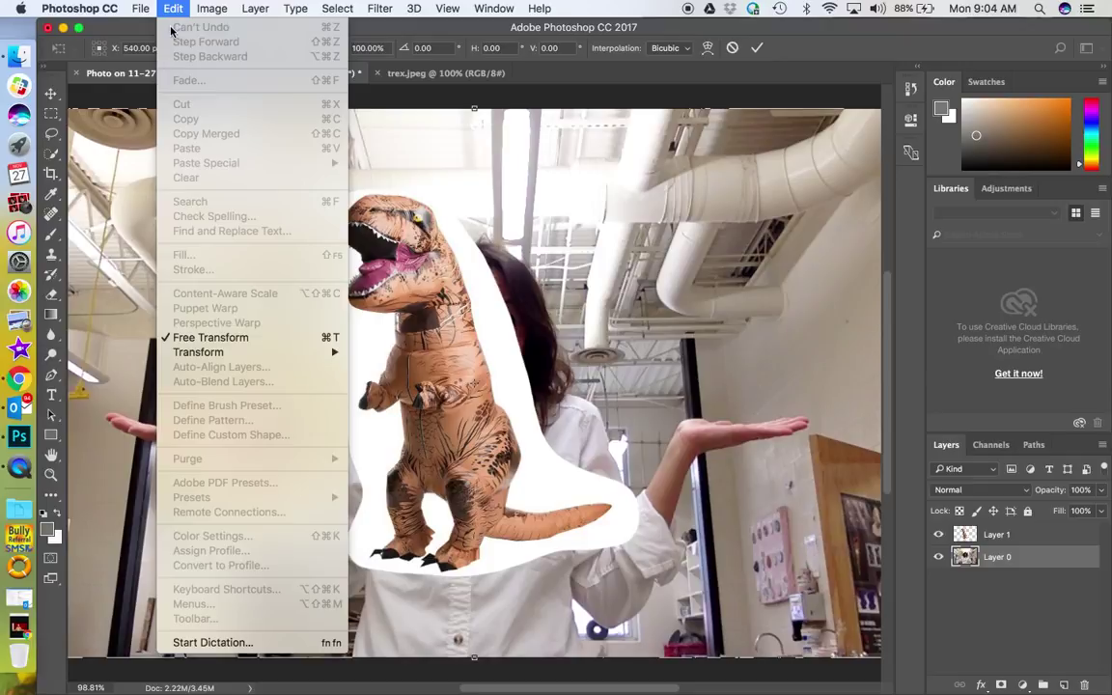
click(297, 115)
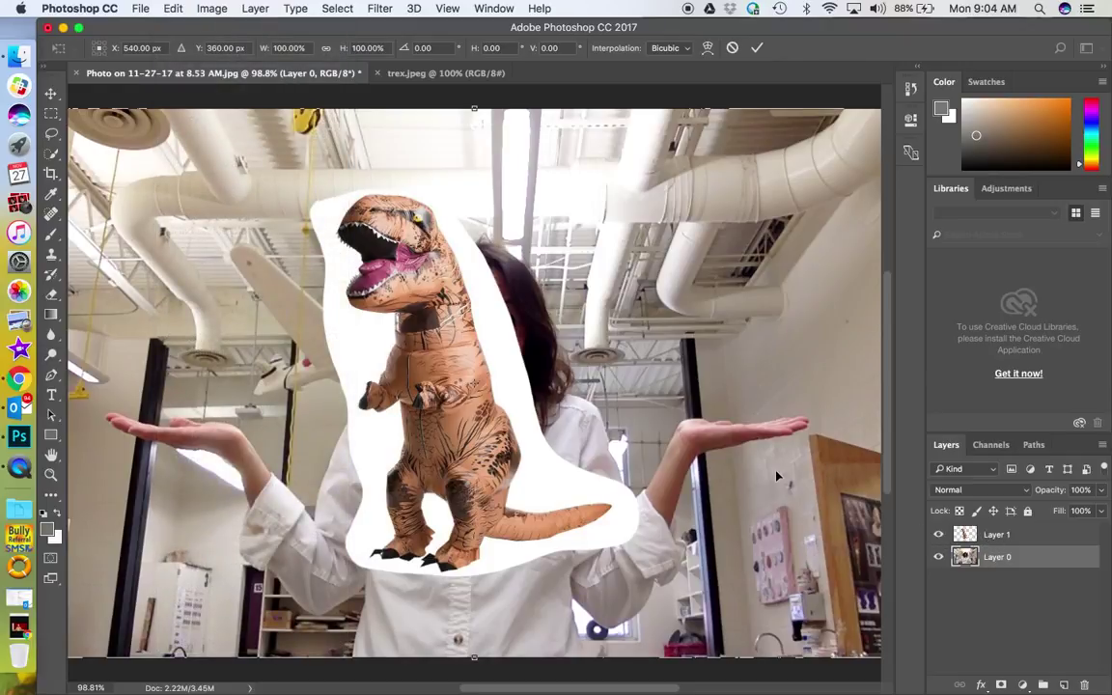
key(Return)
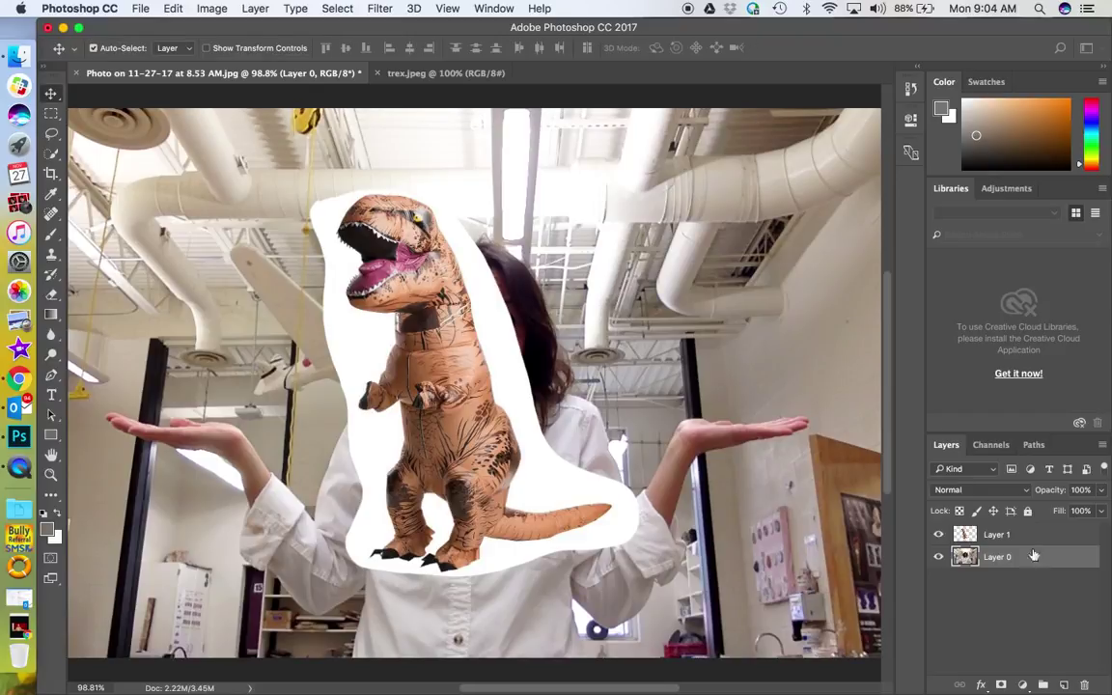
Free-transform Layer 1 and move the T-rex onto the woman's right-side hand.
click(975, 534)
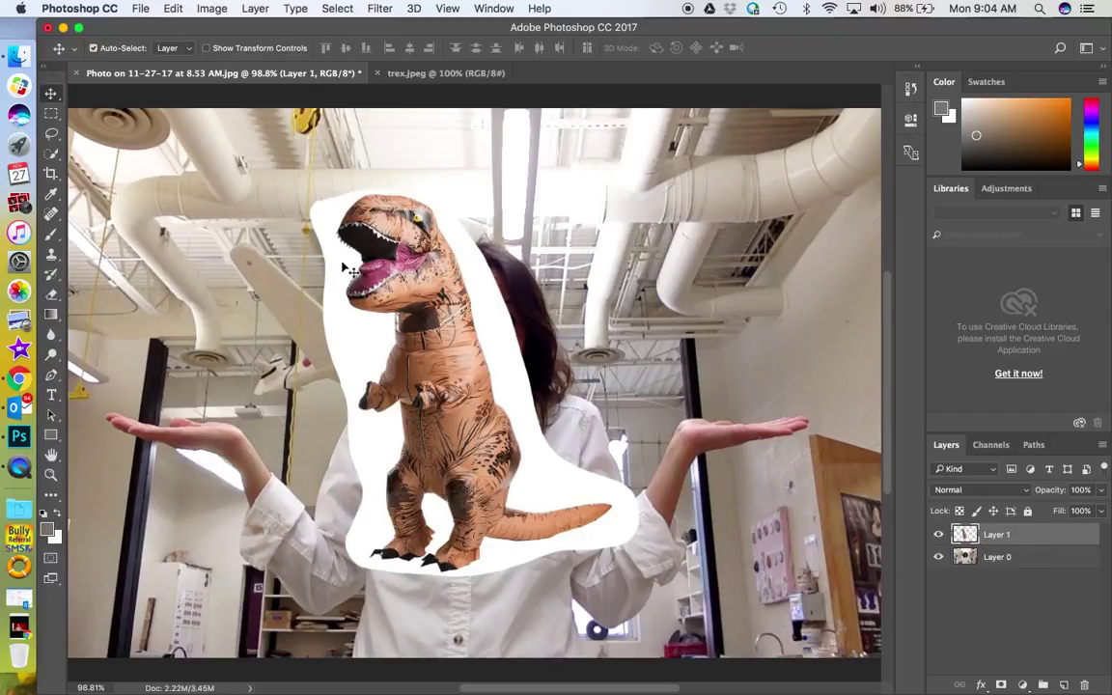
click(161, 12)
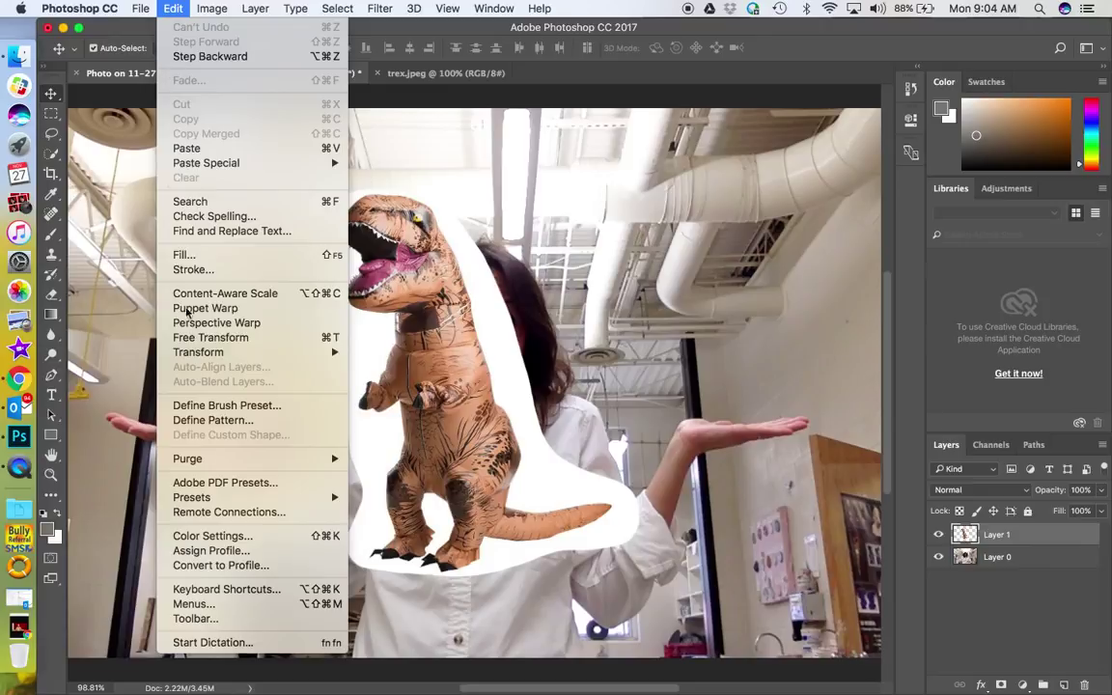
click(210, 337)
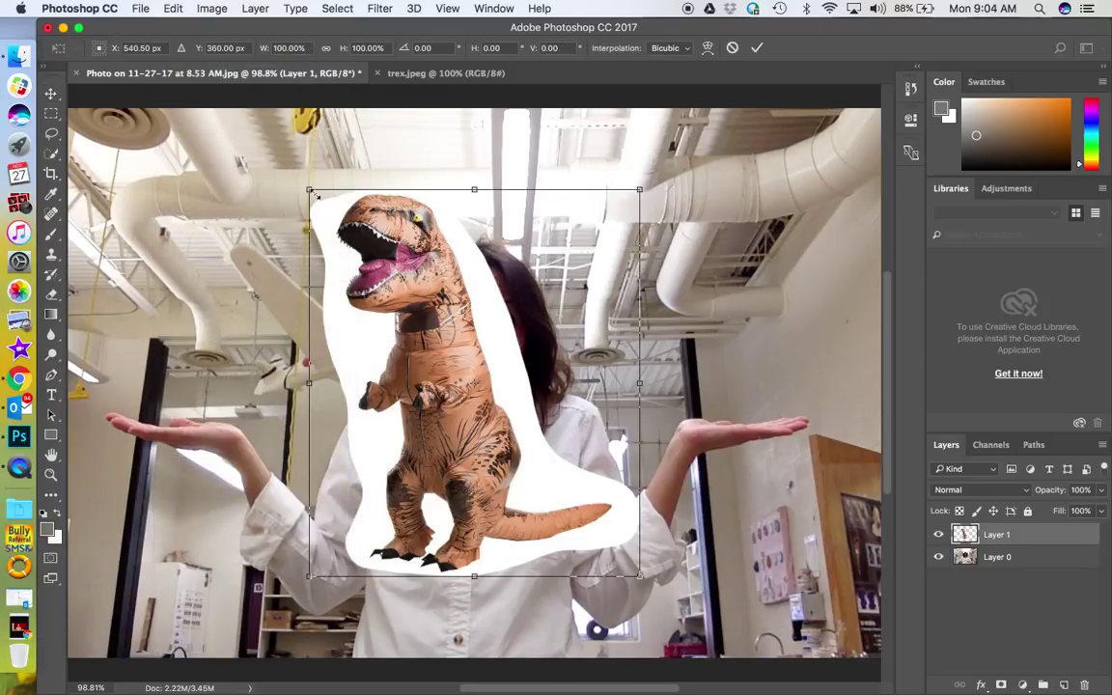
drag(310, 190, 283, 243)
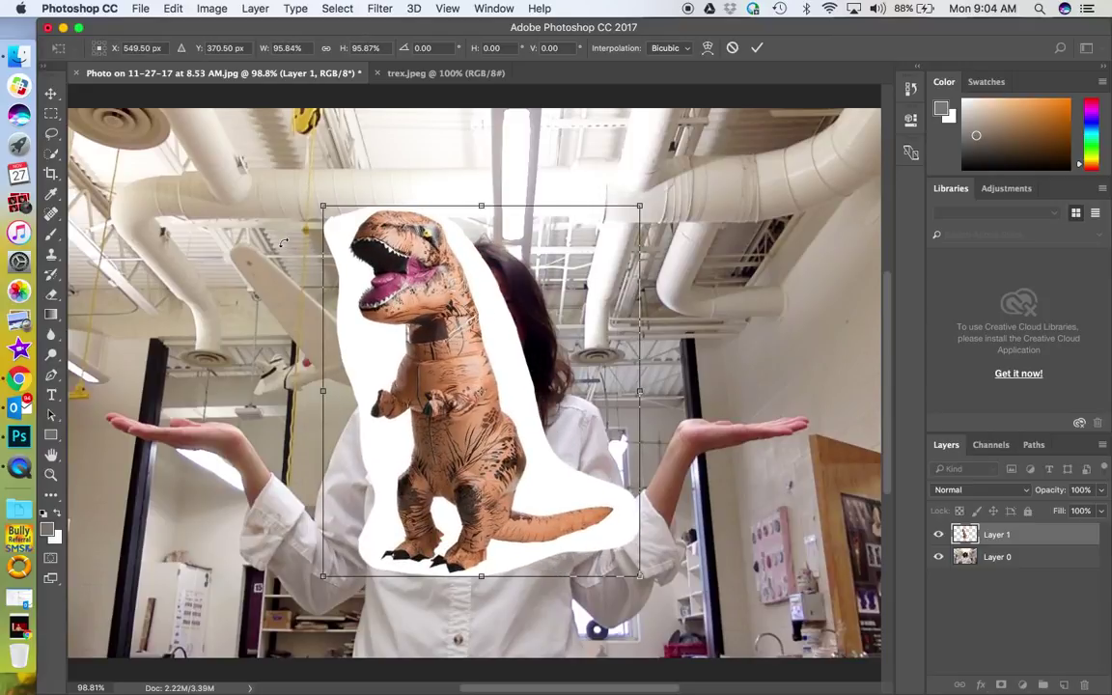
drag(321, 204, 460, 369)
drag(522, 442, 702, 304)
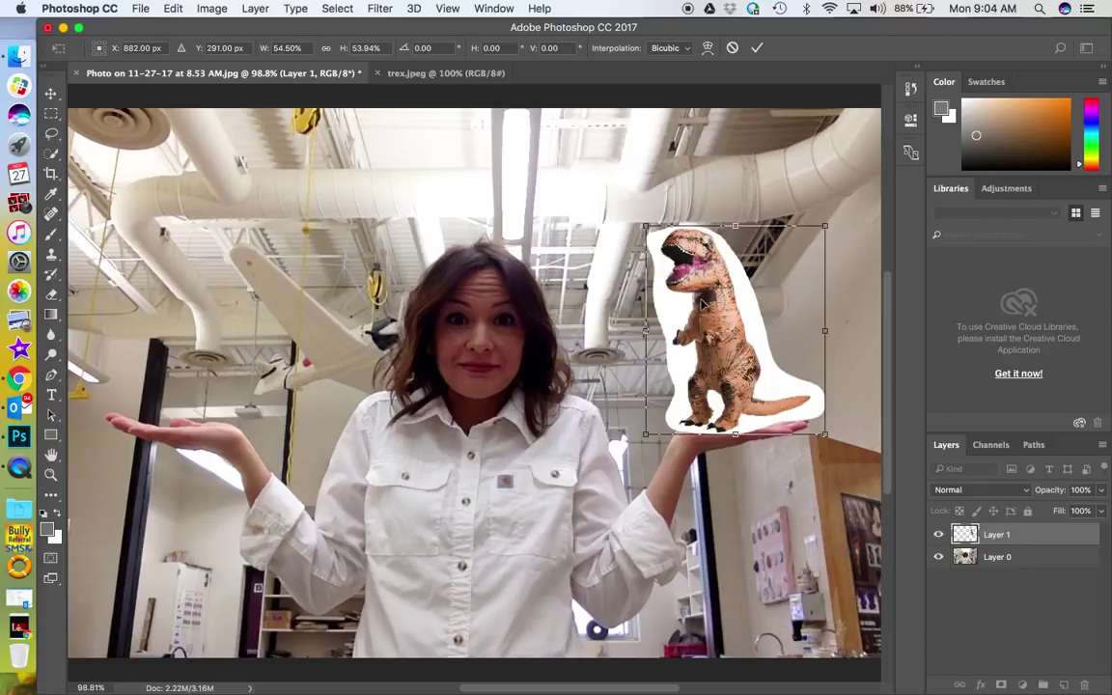
Scale the T-rex to about 49.65%, rotate it -11.24°, and apply the transform.
drag(646, 225, 661, 244)
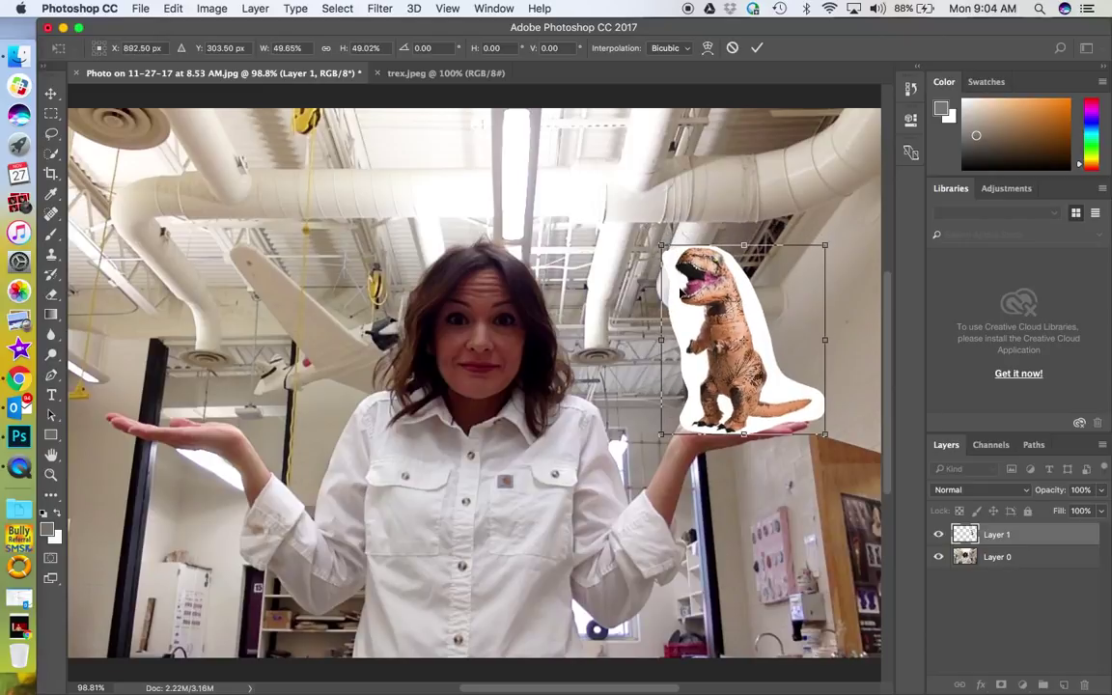
drag(699, 318, 693, 309)
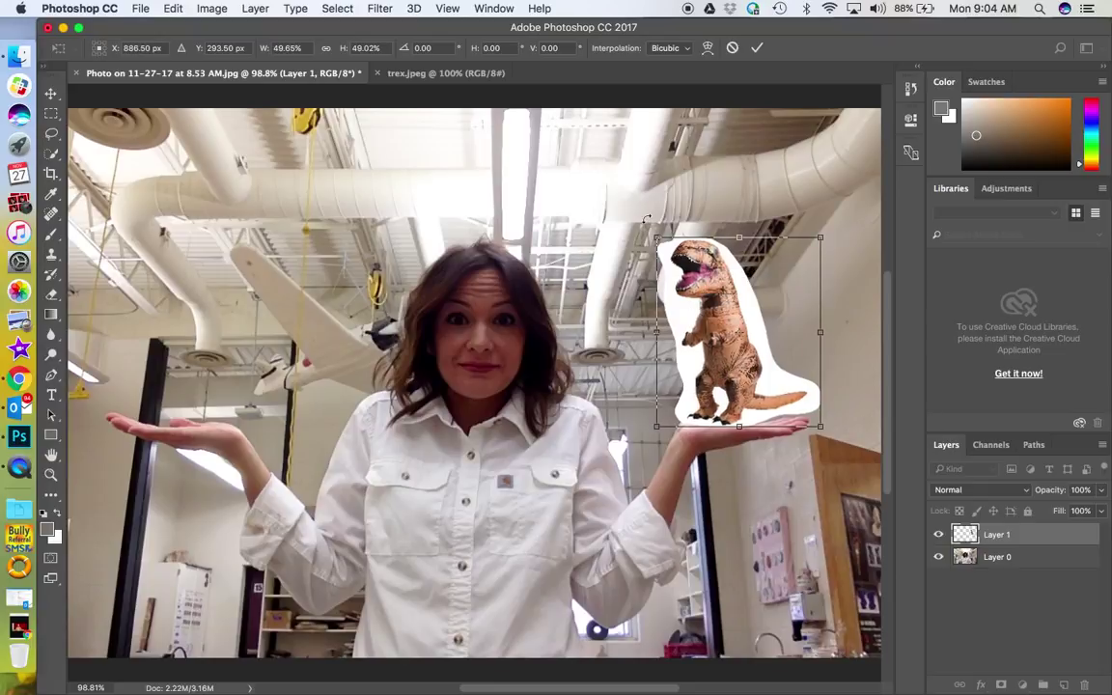
drag(645, 228, 612, 236)
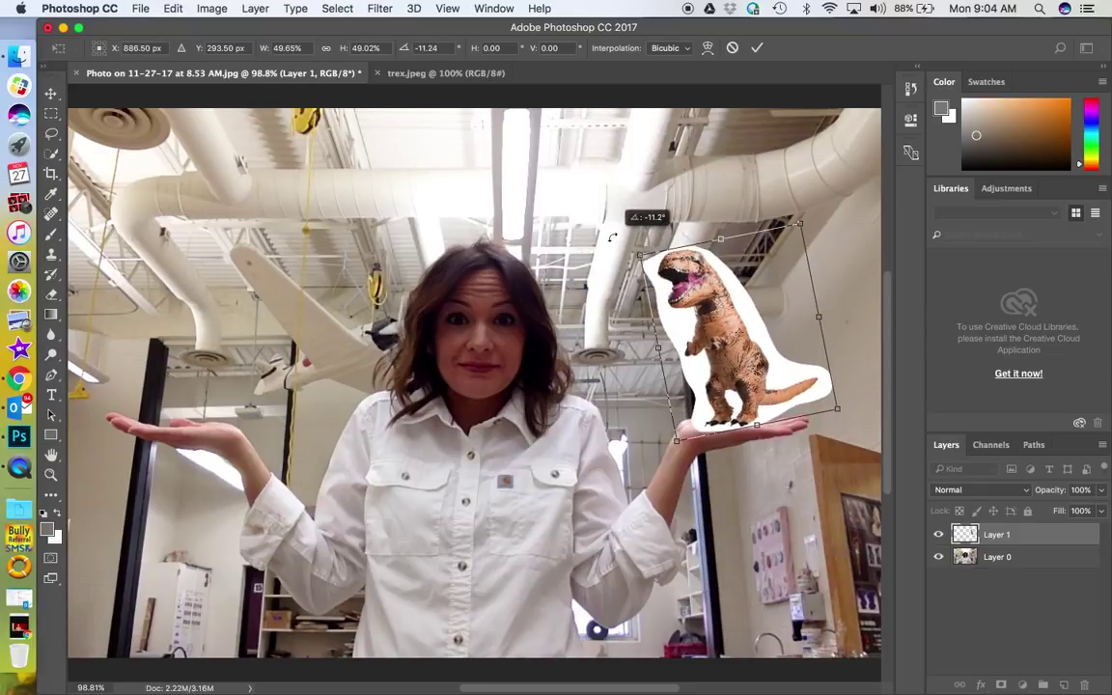
drag(692, 306, 681, 305)
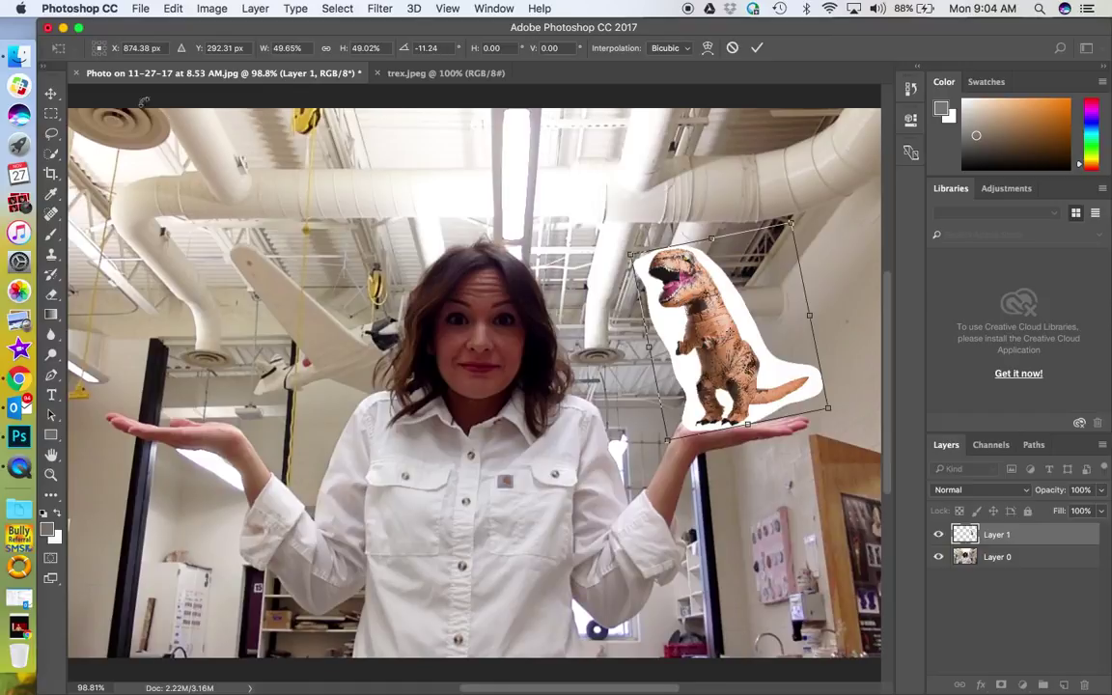
click(47, 90)
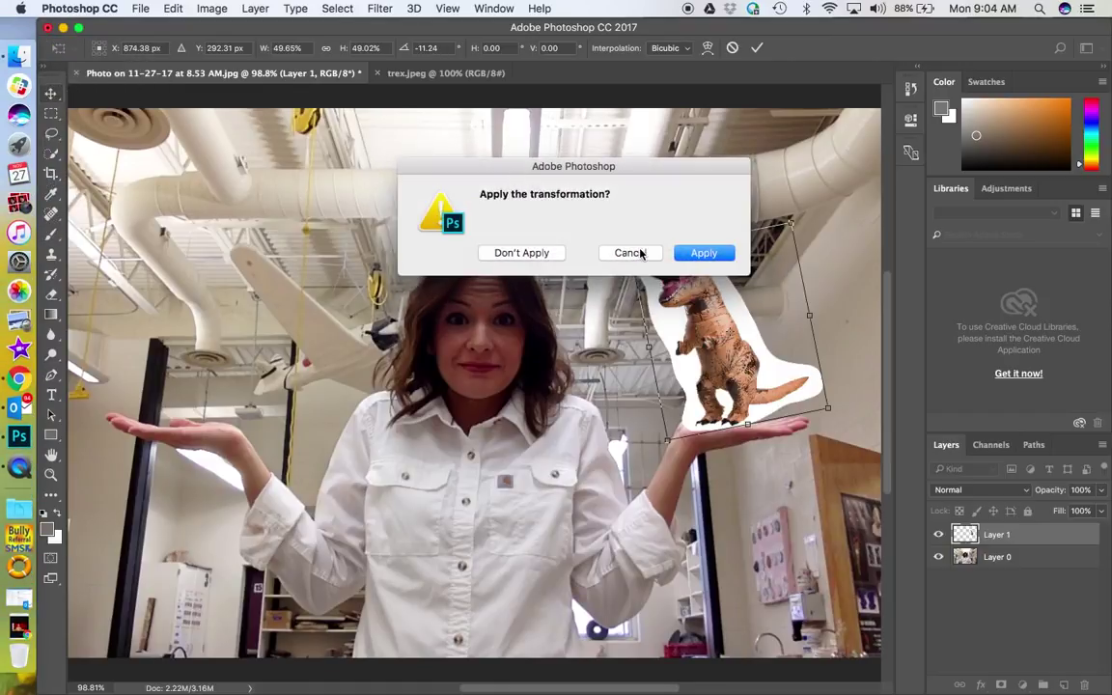
click(701, 255)
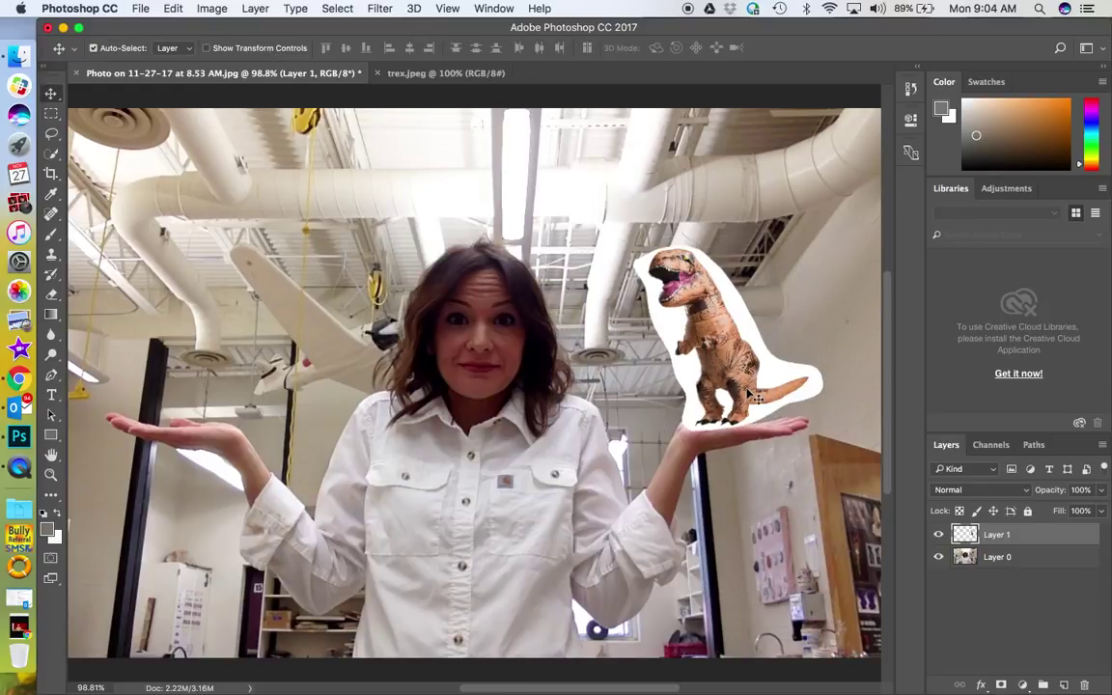
Magic Wand the white border around the T-rex, delete it, and deselect.
scroll(758, 396, up, 3)
scroll(610, 680, right, 5)
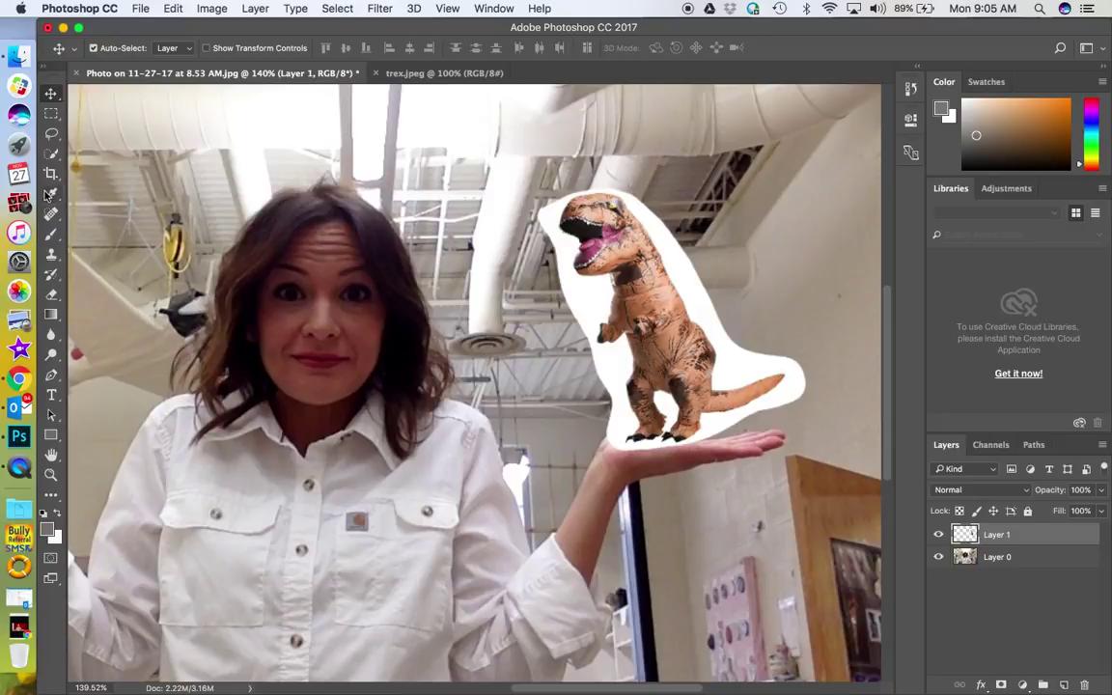
click(54, 157)
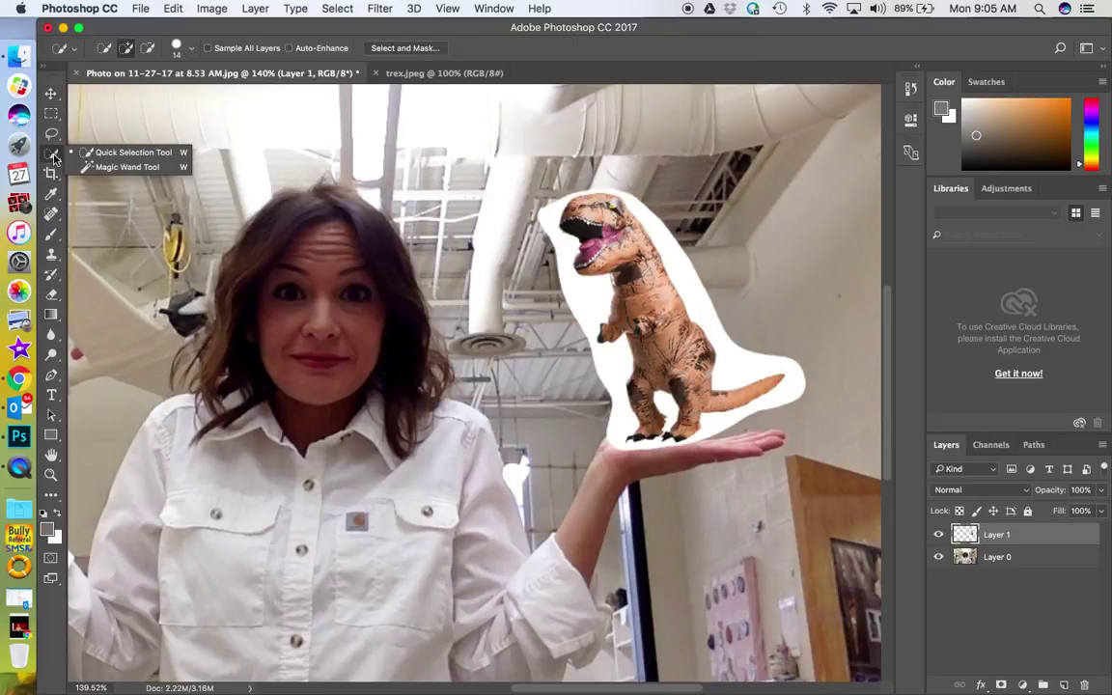
click(107, 167)
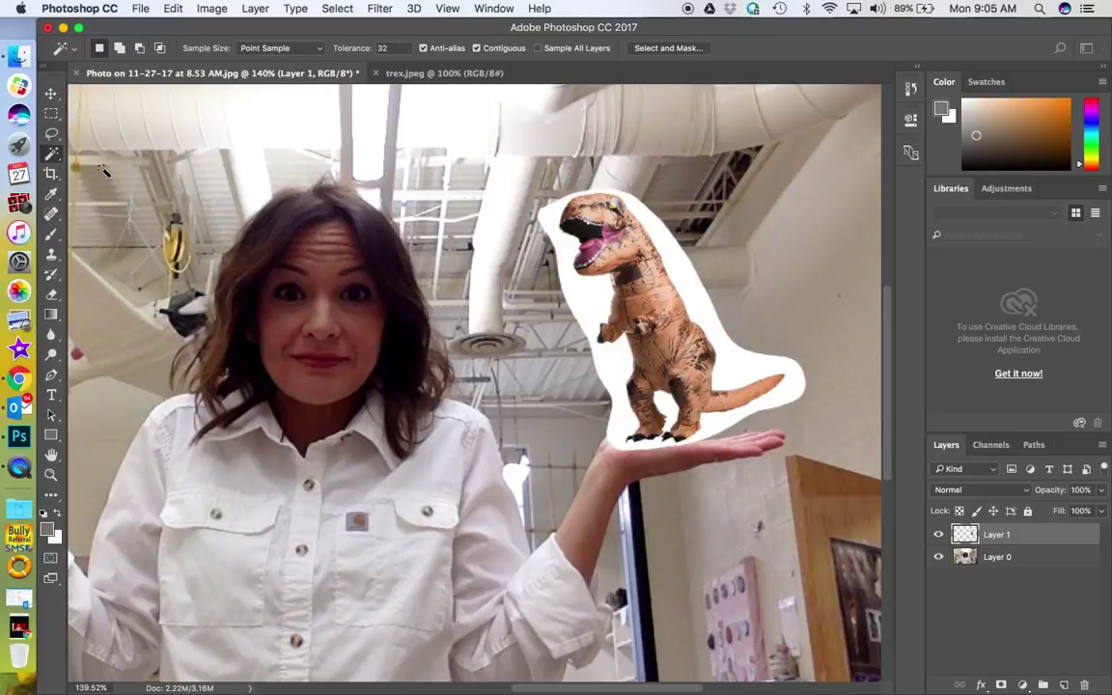
click(697, 295)
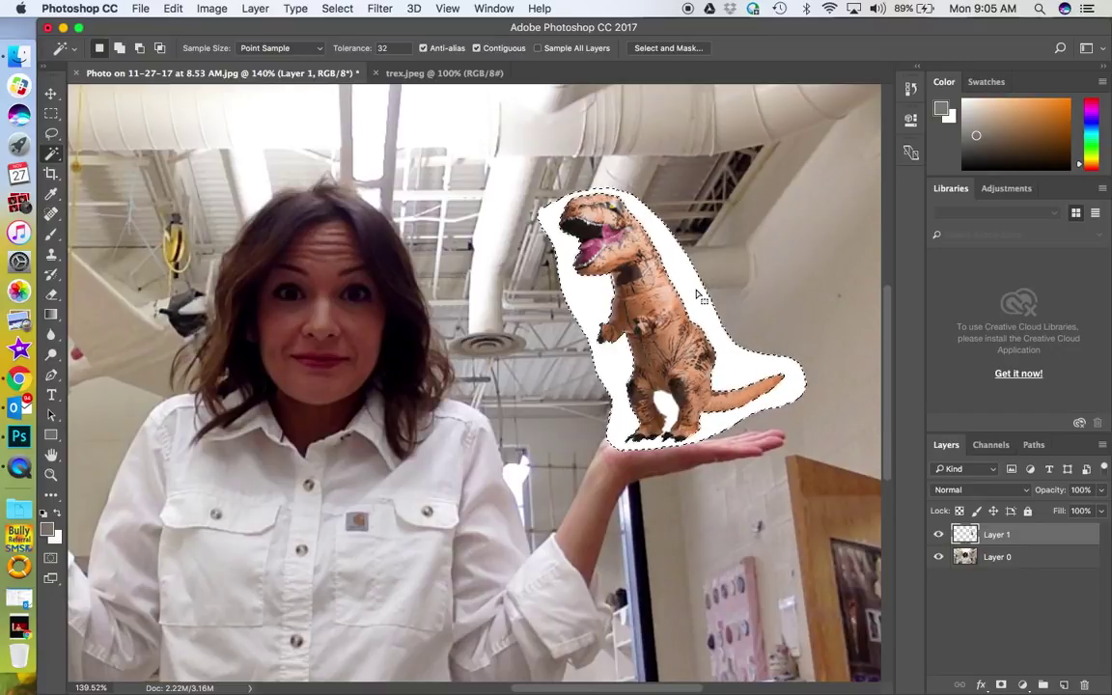
key(Delete)
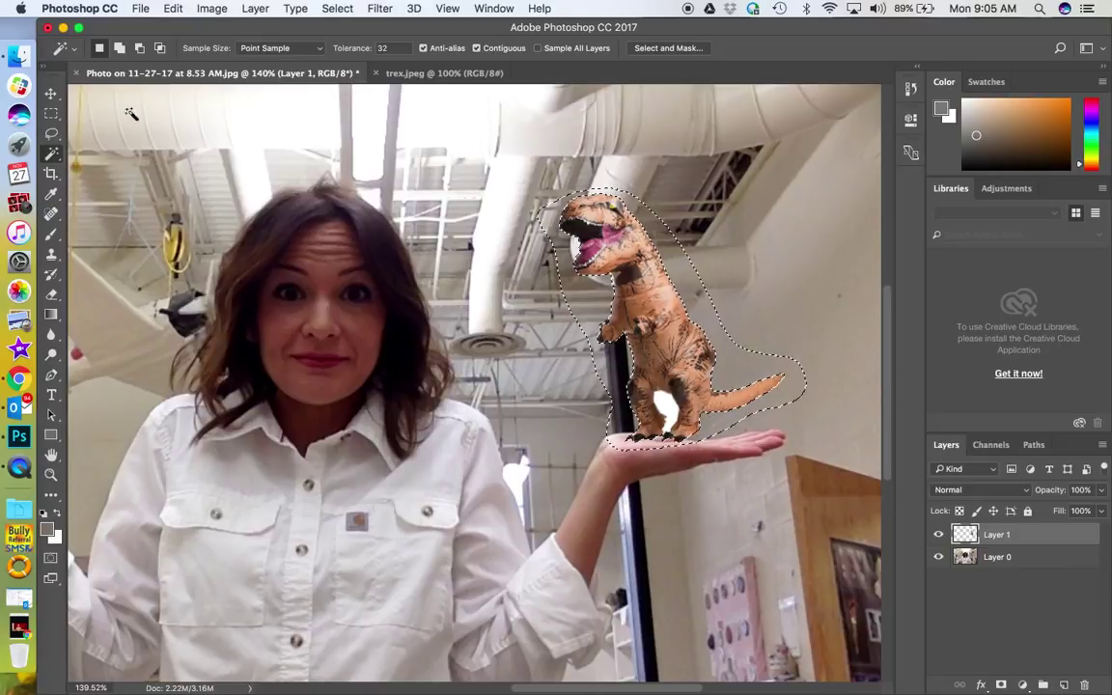
click(53, 96)
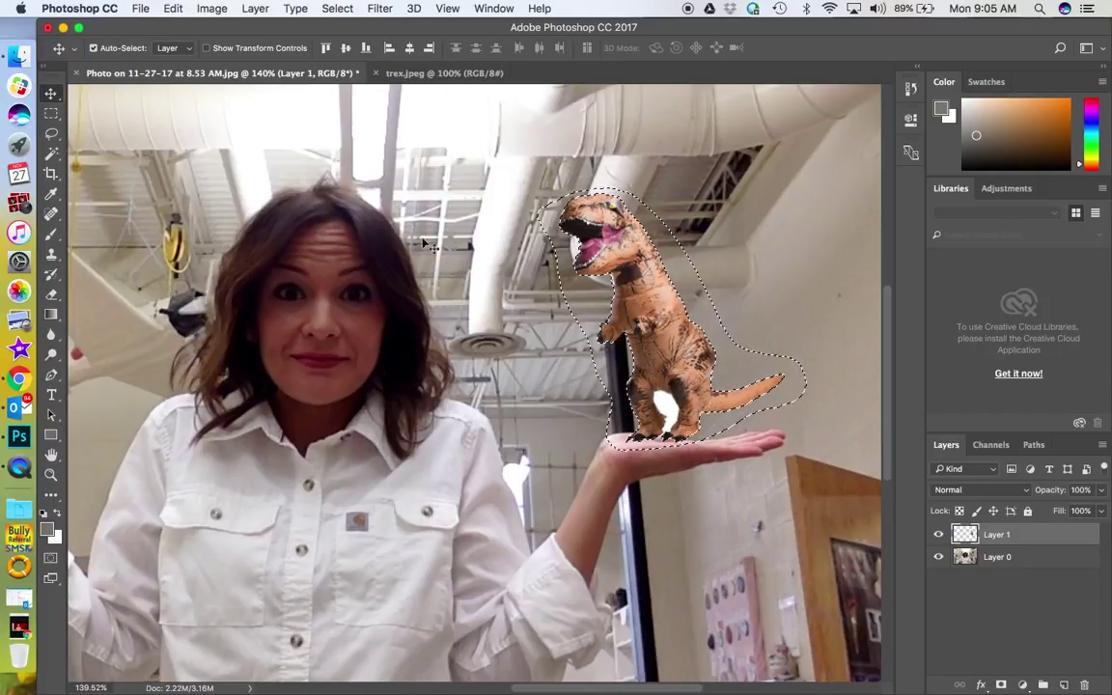
click(338, 8)
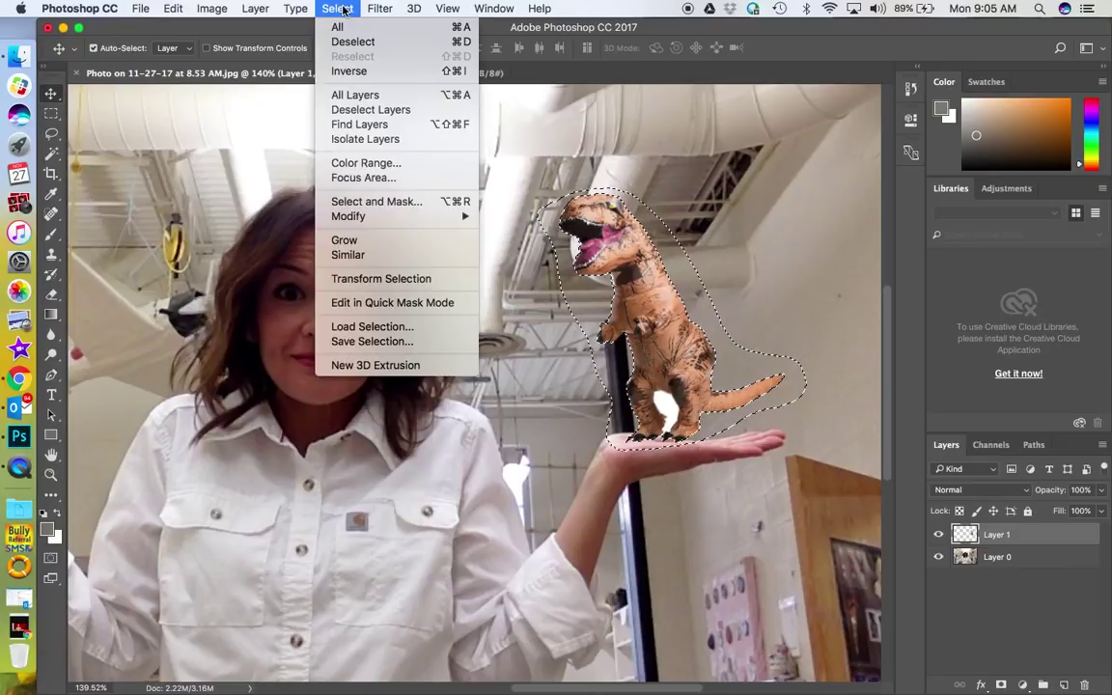
click(346, 44)
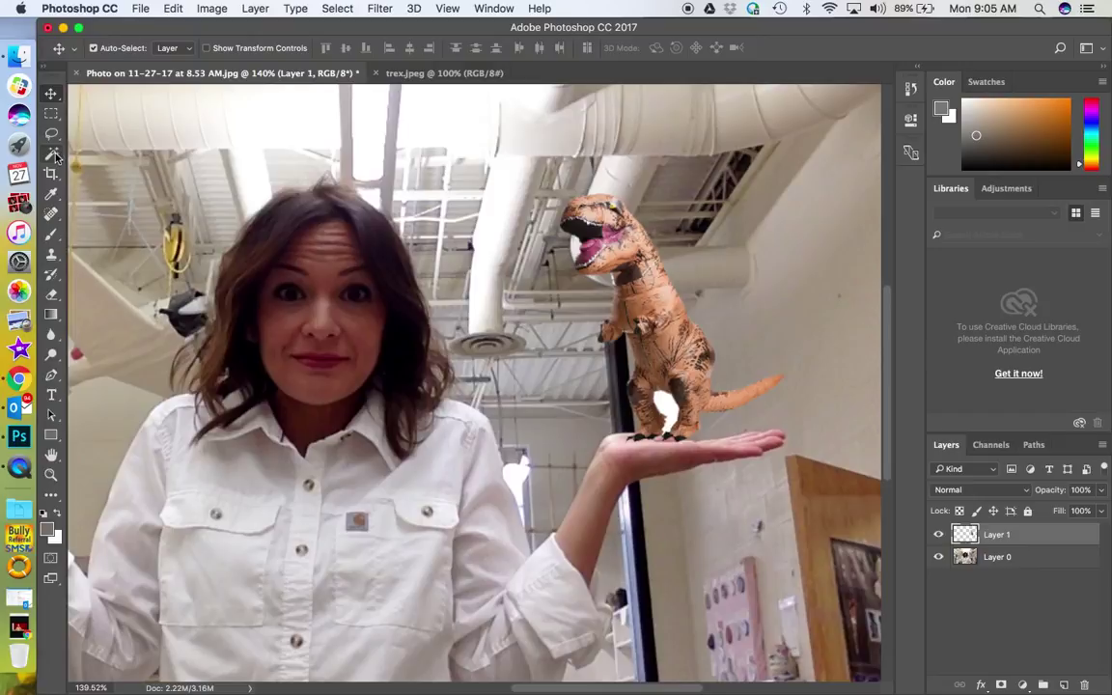
Select the white patch between the T-rex's legs, deselect, and settle the T-rex onto the palm.
drag(55, 157, 106, 166)
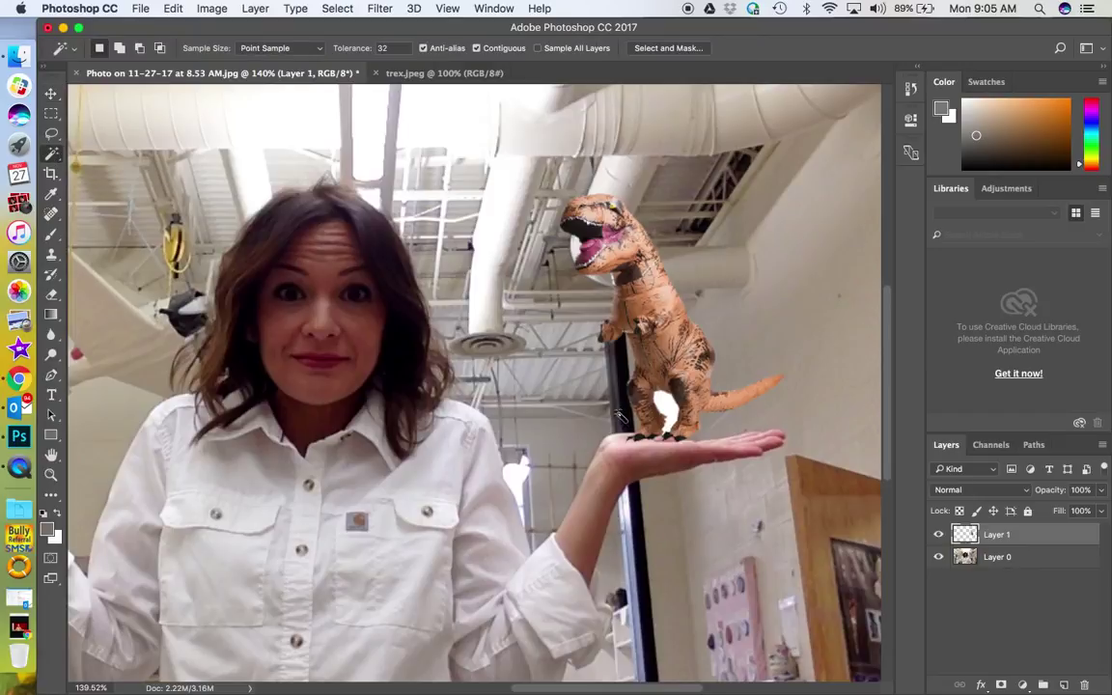
click(671, 409)
click(337, 9)
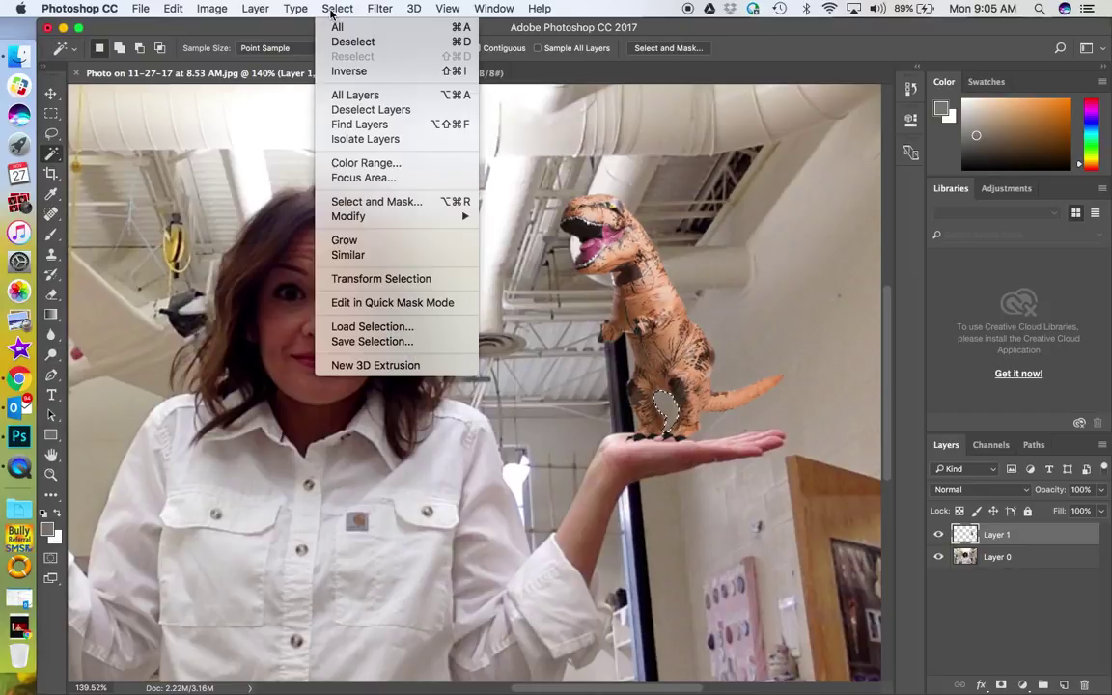
click(352, 42)
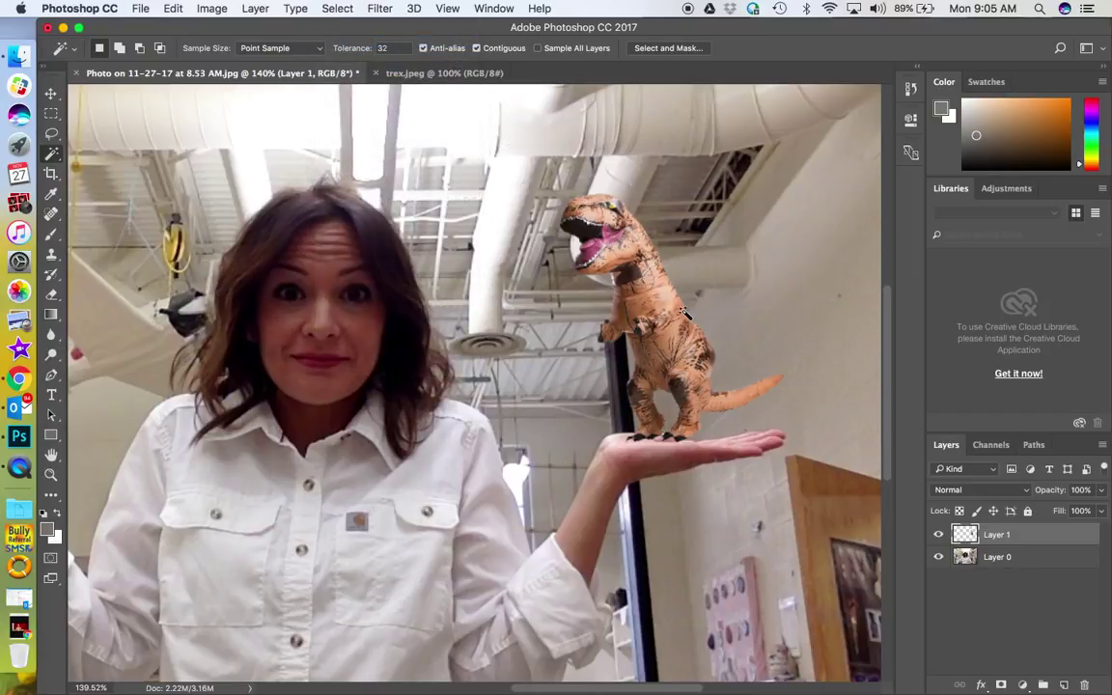
drag(609, 691, 587, 692)
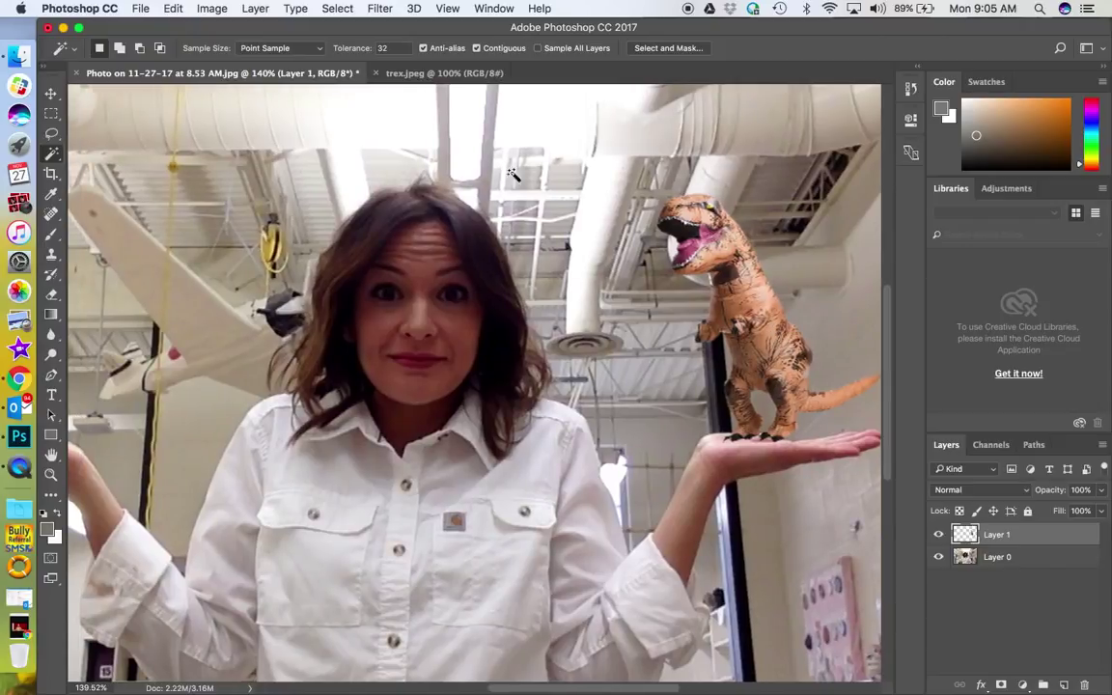
click(51, 93)
drag(720, 280, 711, 285)
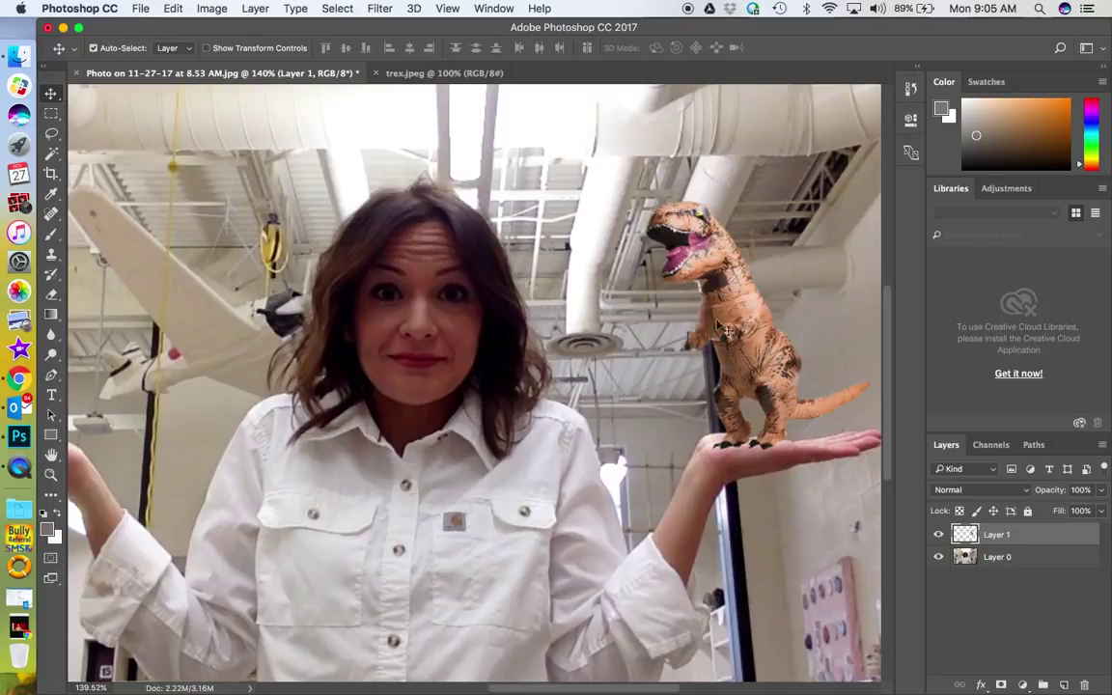
drag(608, 690, 552, 689)
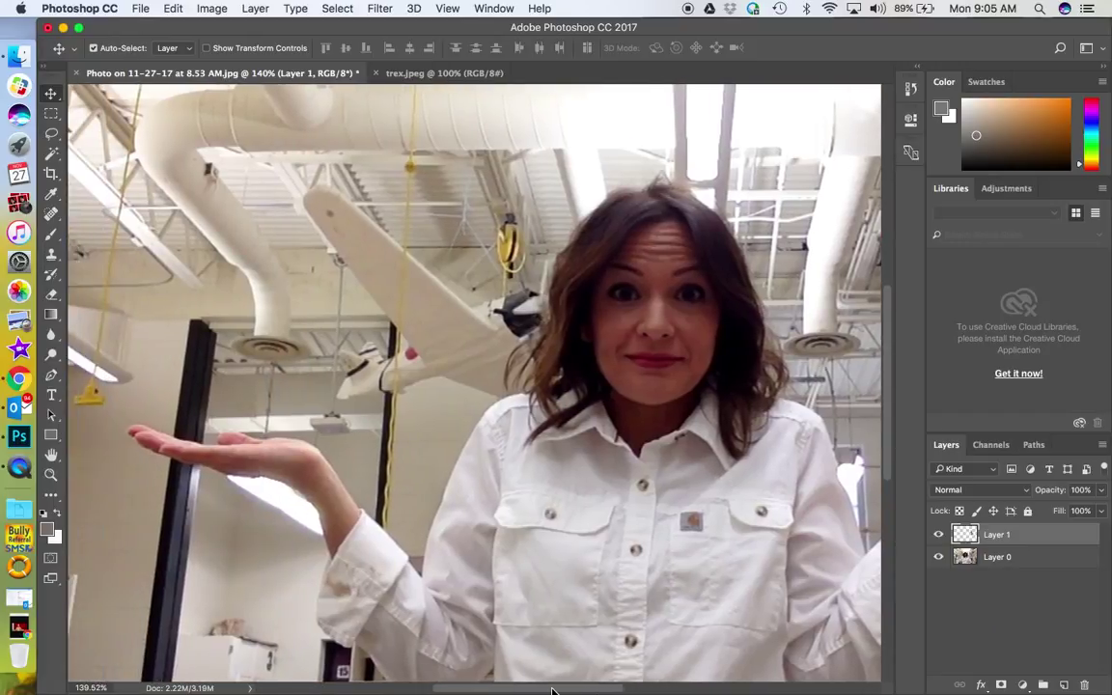
click(140, 10)
Open artichoke-600x600-1.psd and dismiss the new library prompt.
click(147, 40)
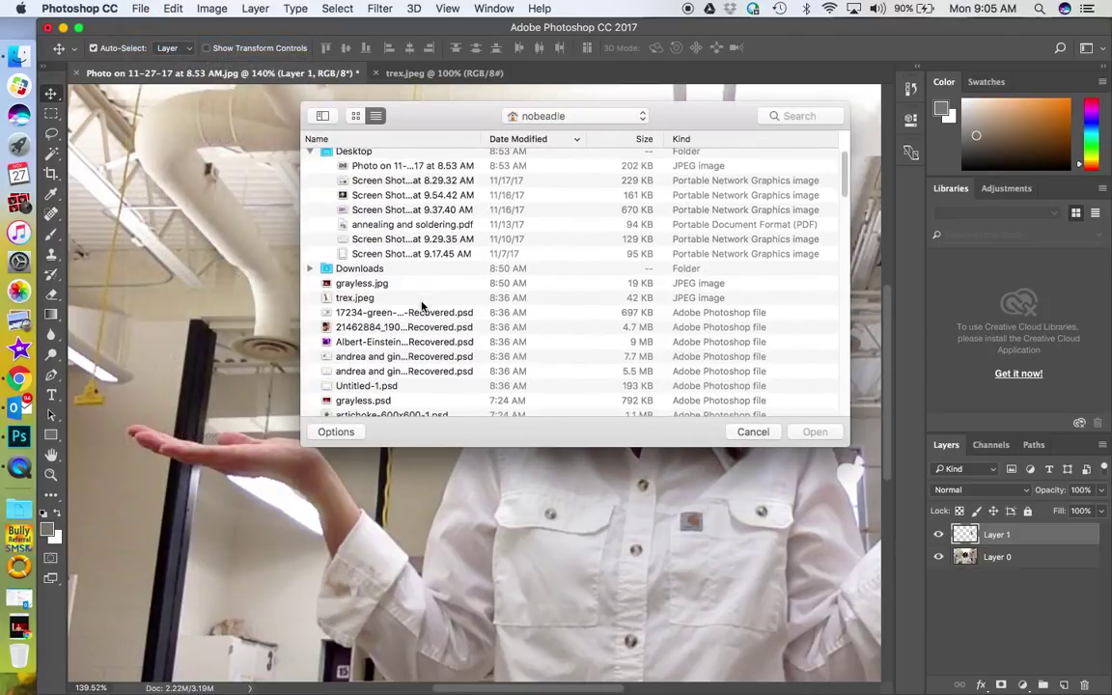
scroll(387, 400, down, 2)
click(386, 390)
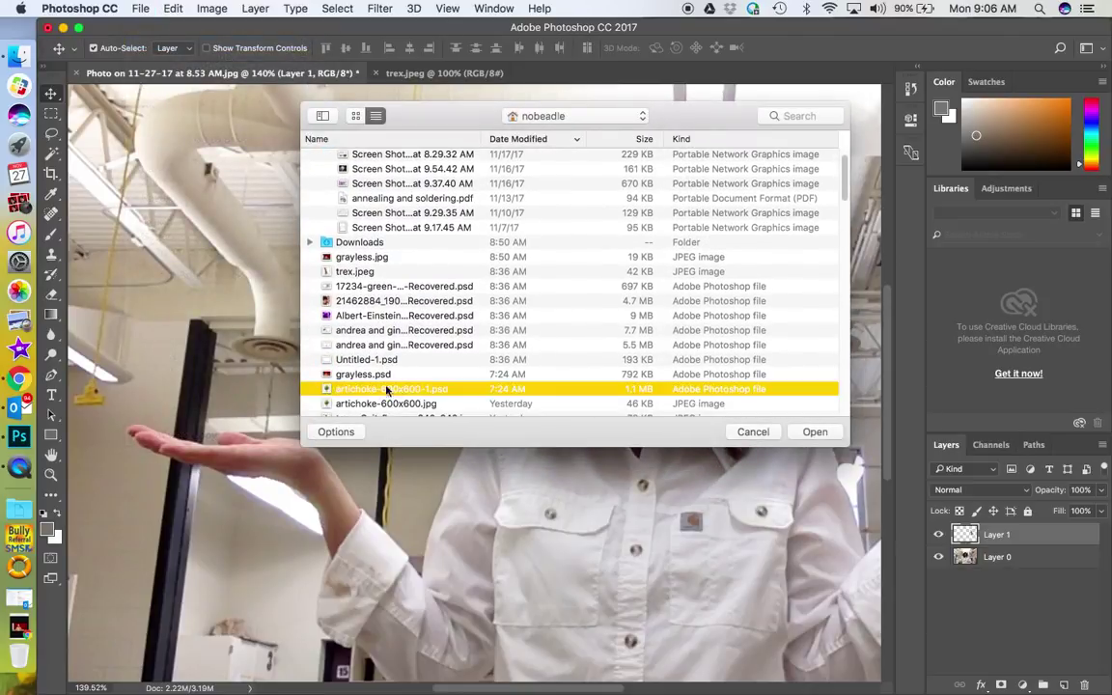
click(817, 432)
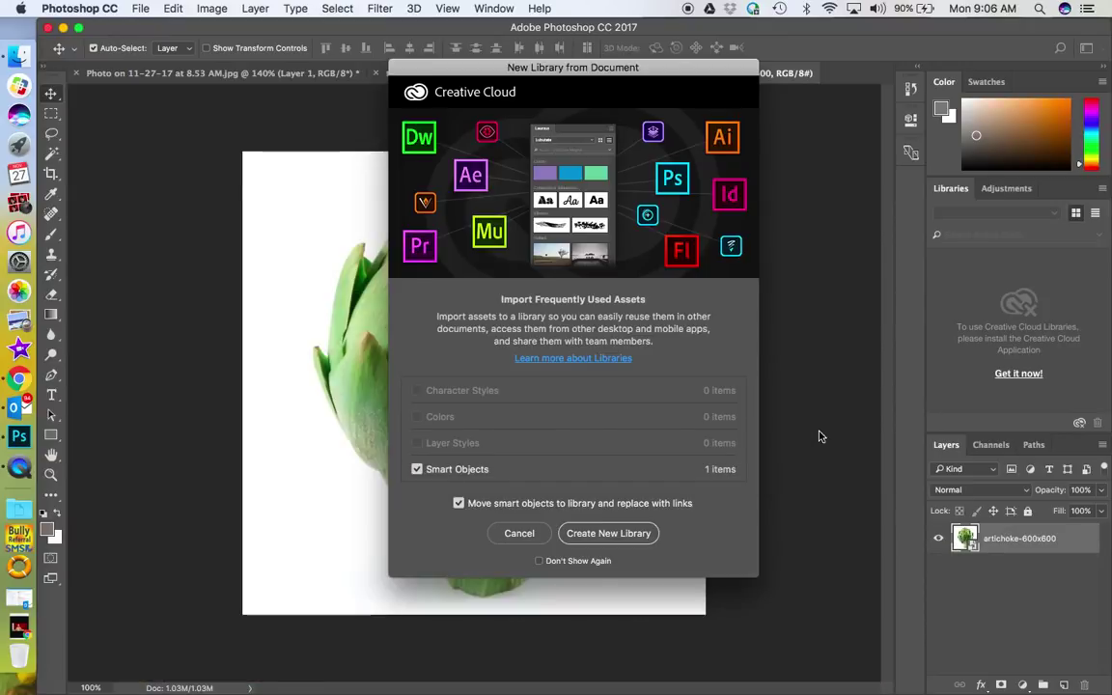
click(518, 533)
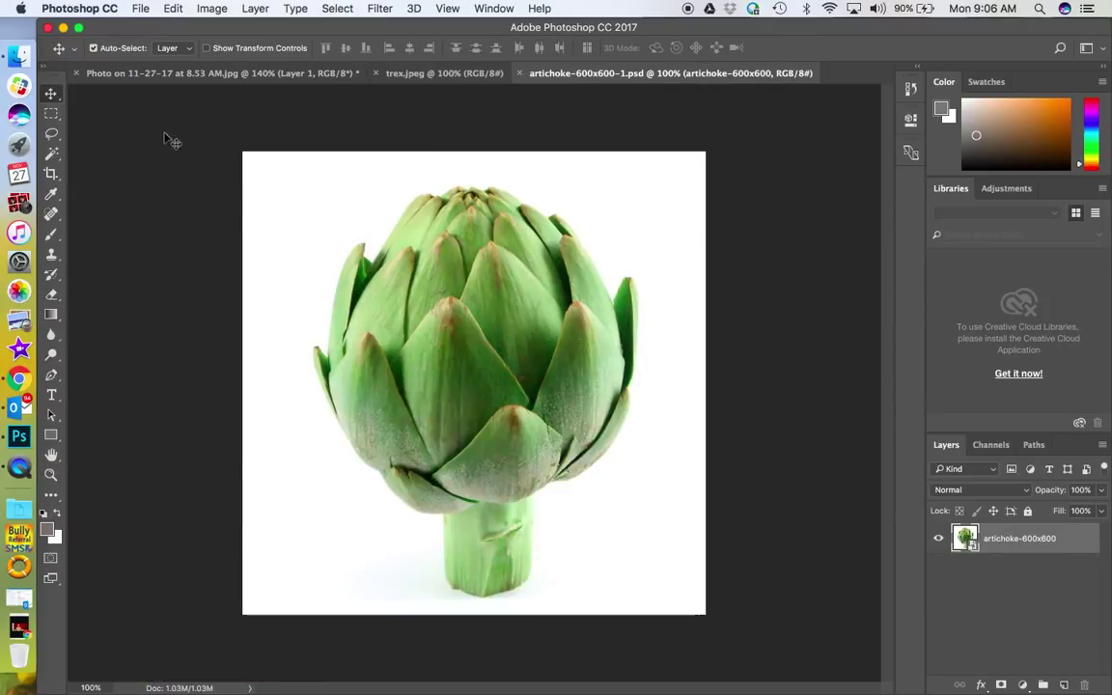
Lasso loosely around the artichoke, copy it, and return to the webcam photo.
click(51, 134)
click(88, 140)
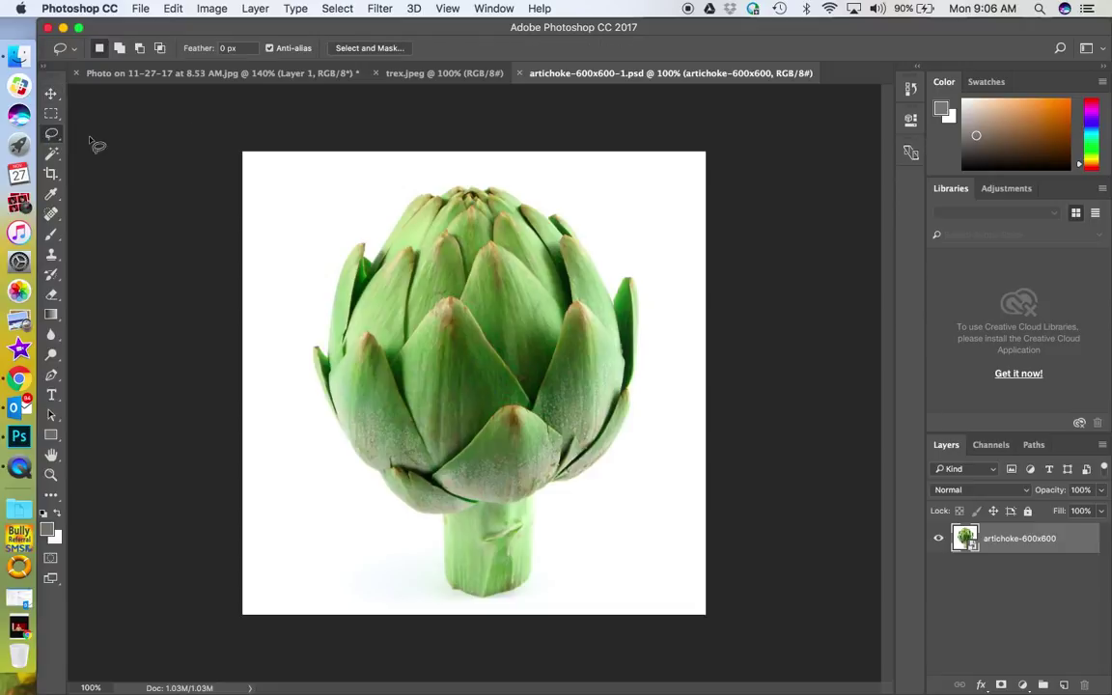
mouse_move(377, 180)
mouse_down()
mouse_move(443, 175)
mouse_move(612, 216)
mouse_move(656, 271)
mouse_move(663, 416)
mouse_move(545, 605)
mouse_move(450, 609)
mouse_move(404, 575)
mouse_move(315, 414)
mouse_move(295, 355)
mouse_move(308, 251)
mouse_move(379, 179)
mouse_up()
click(174, 9)
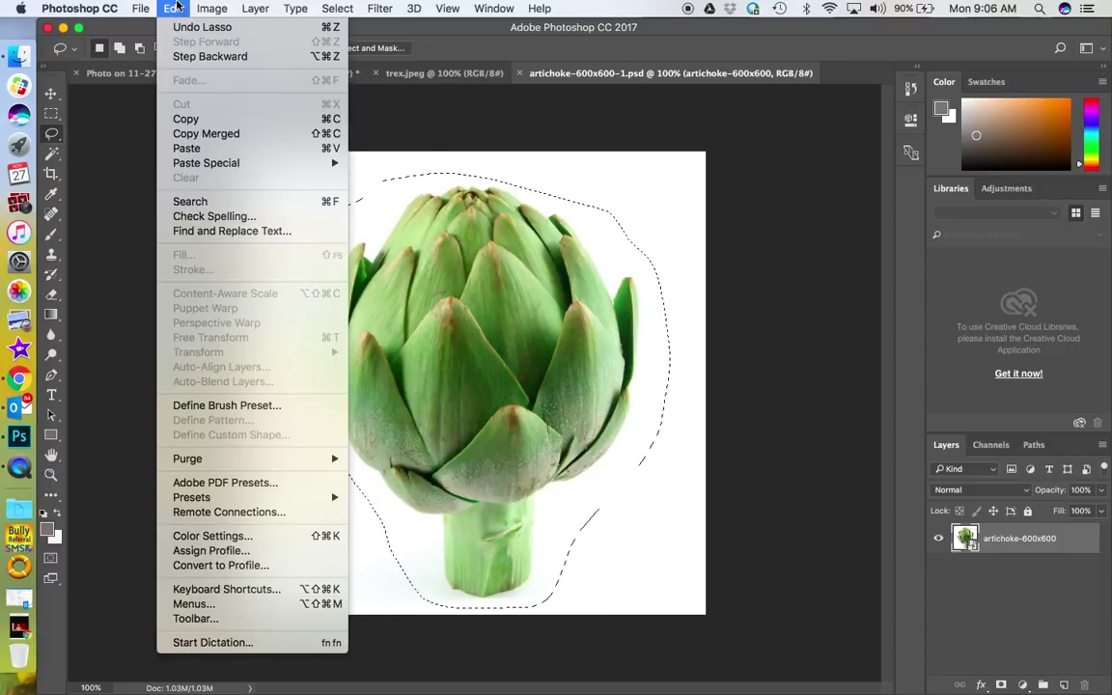
click(186, 119)
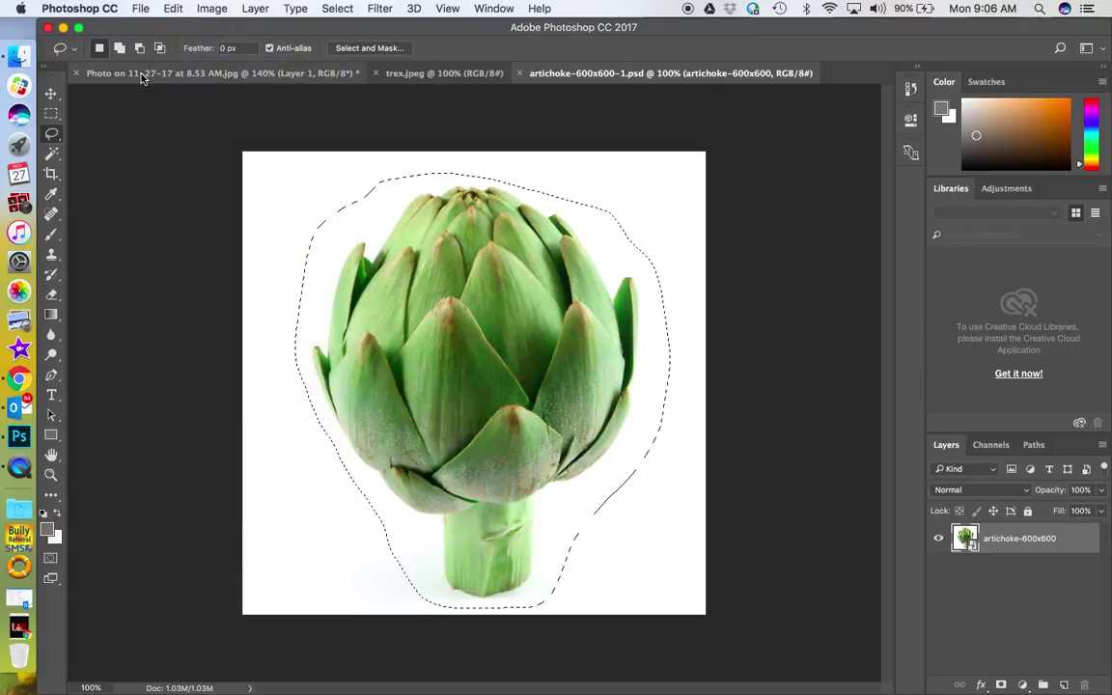
click(141, 73)
click(174, 9)
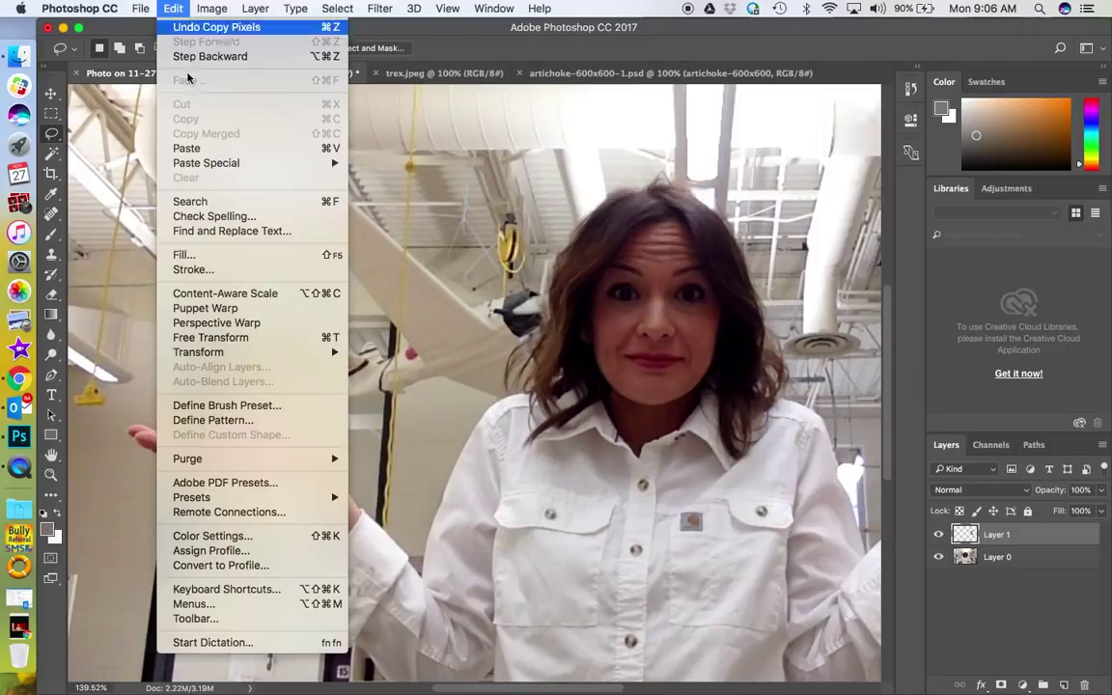
Paste the artichoke as Layer 2, halve its size and move it onto the raised hand.
click(186, 149)
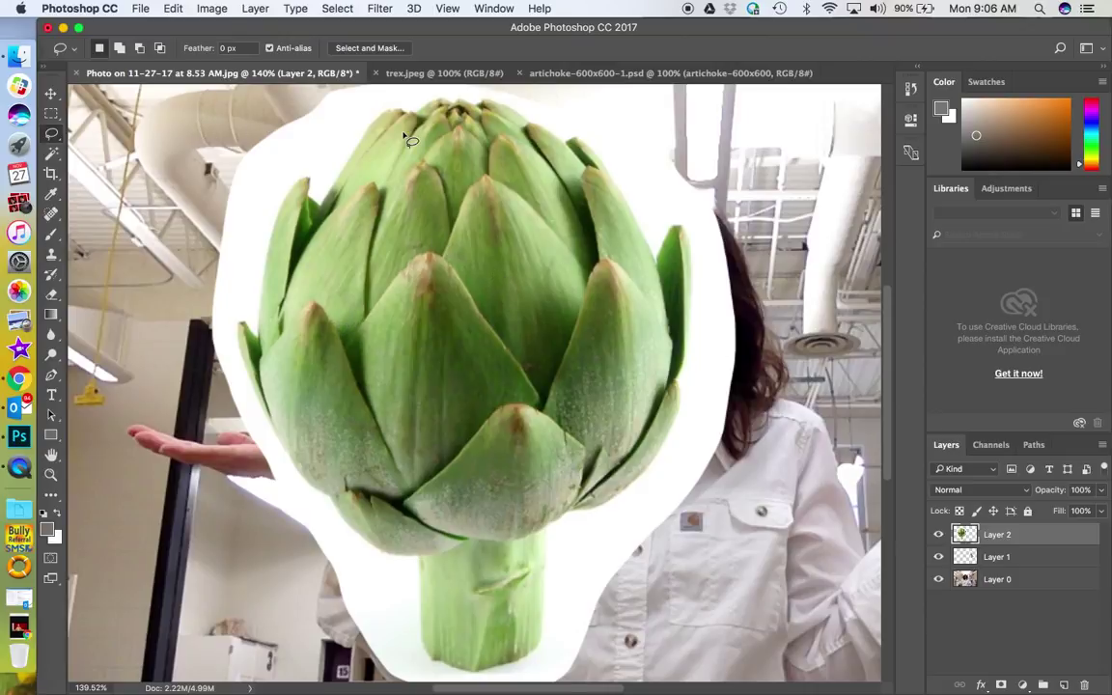
click(51, 92)
click(178, 9)
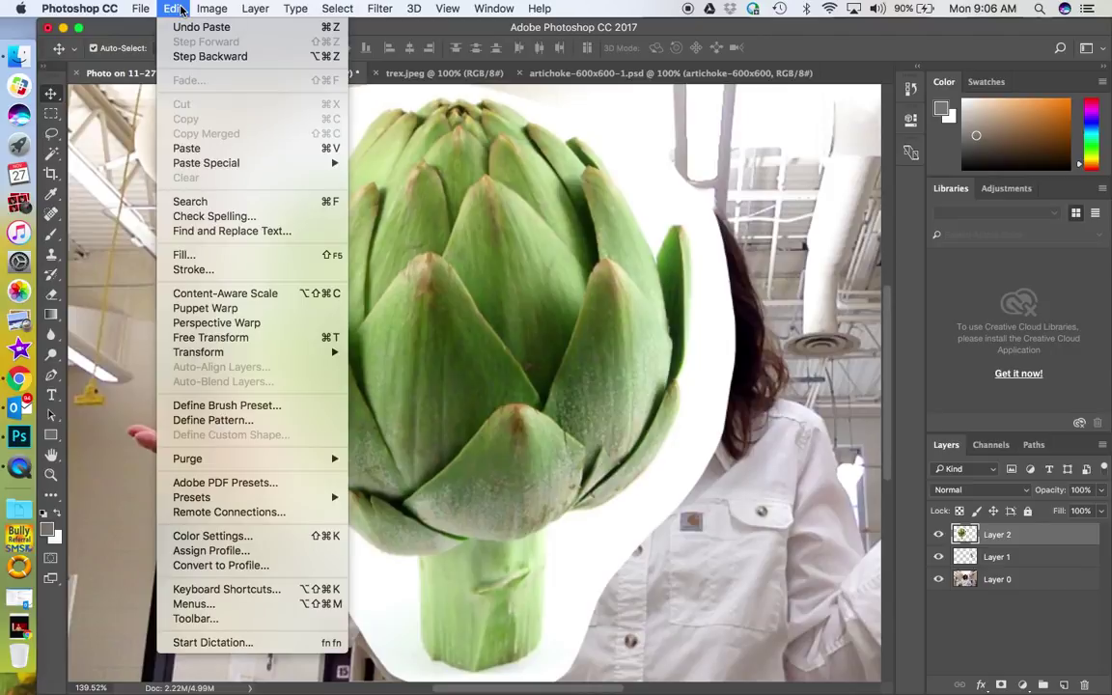
click(218, 338)
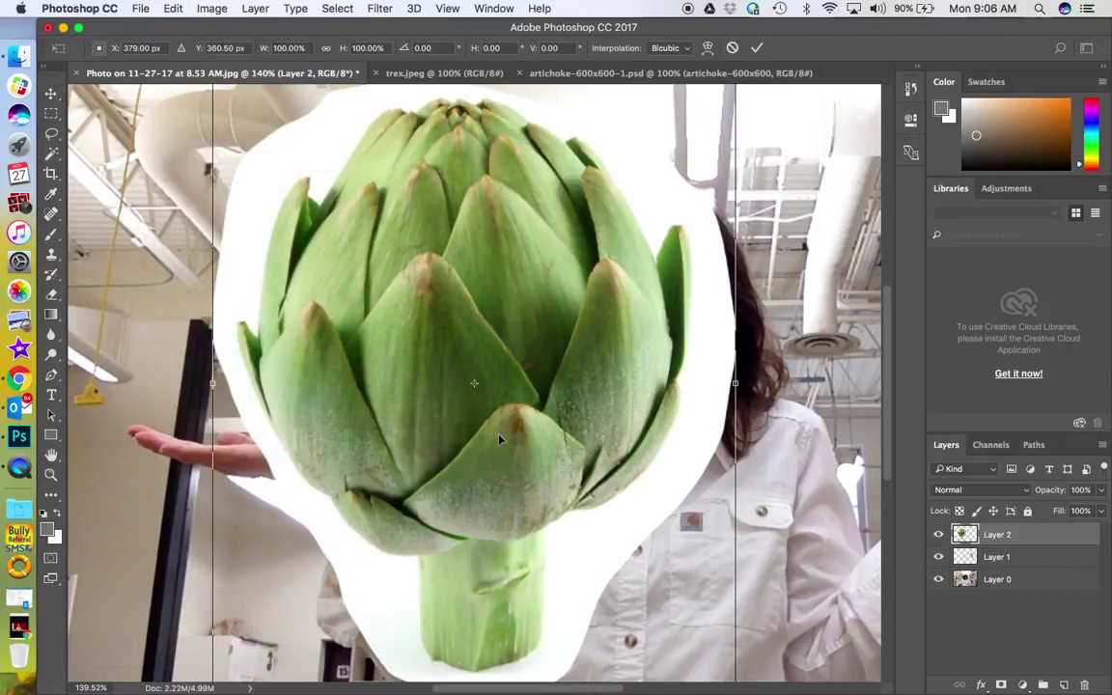
scroll(499, 439, up, 2)
drag(213, 96, 469, 396)
drag(662, 580, 322, 365)
Shrink the artichoke further to about 41%, reposition it on the hand, and apply.
drag(129, 180, 186, 236)
drag(252, 307, 197, 297)
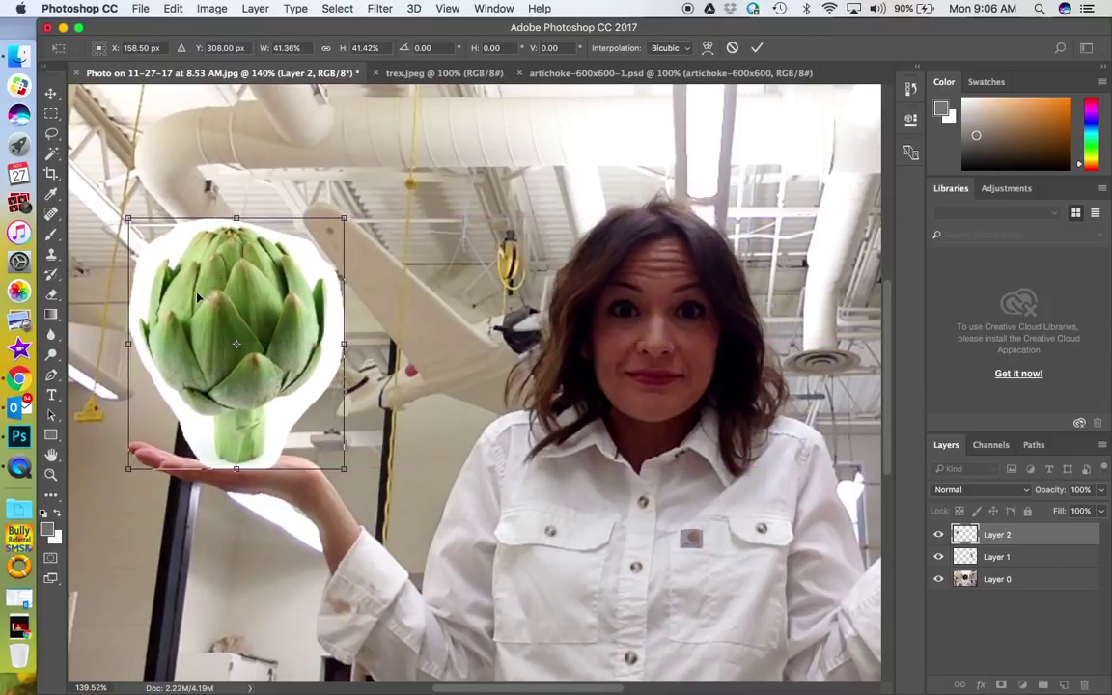
click(51, 94)
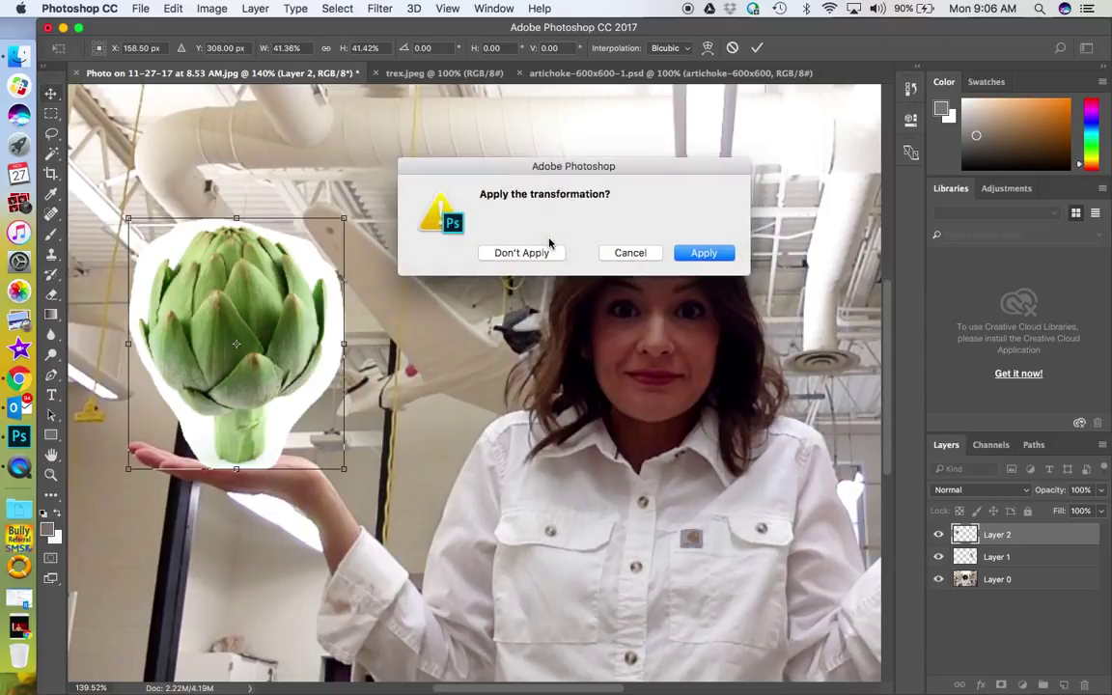
click(705, 251)
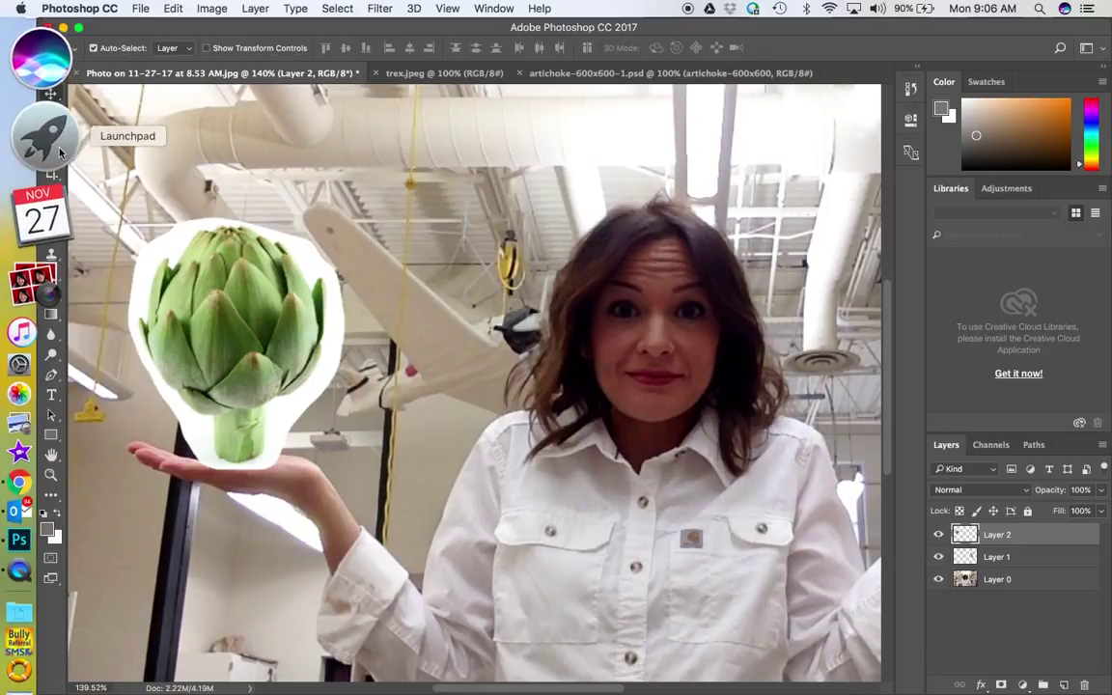
Magic Wand the white halo around the artichoke, delete it, and deselect.
drag(51, 152, 107, 168)
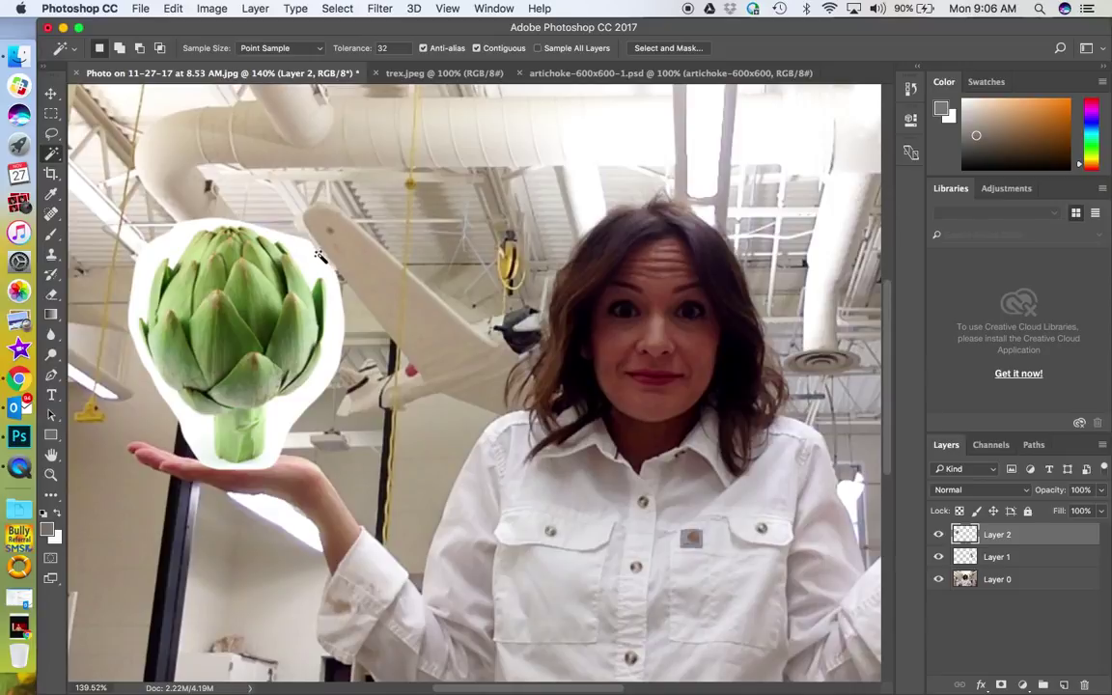
click(280, 236)
key(Delete)
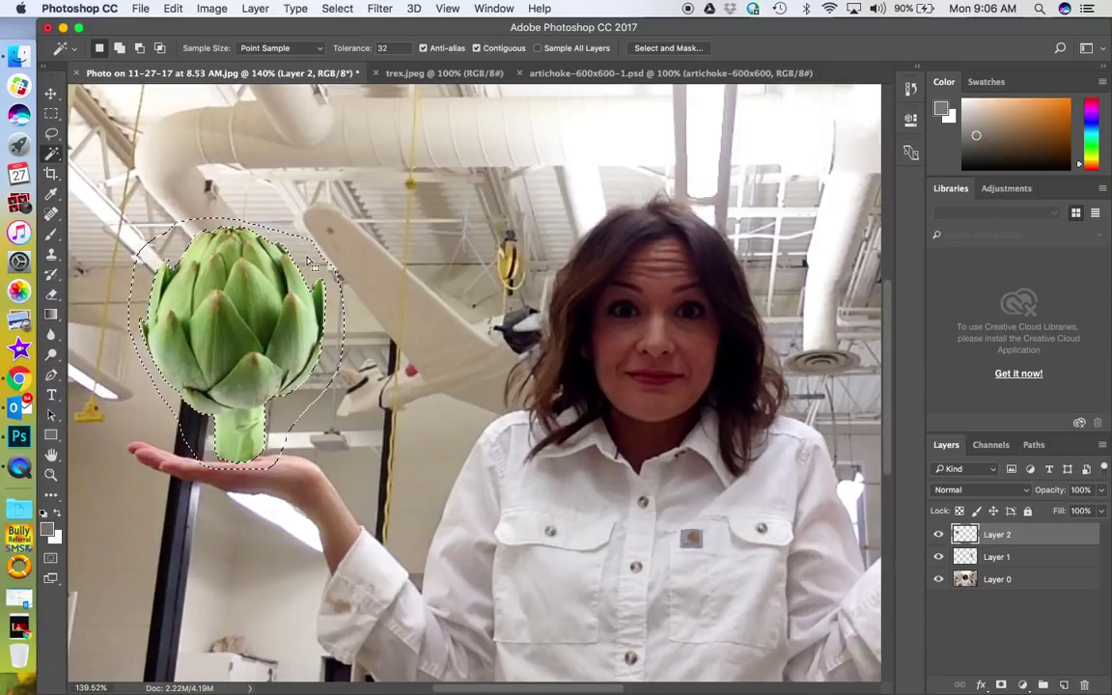
click(343, 8)
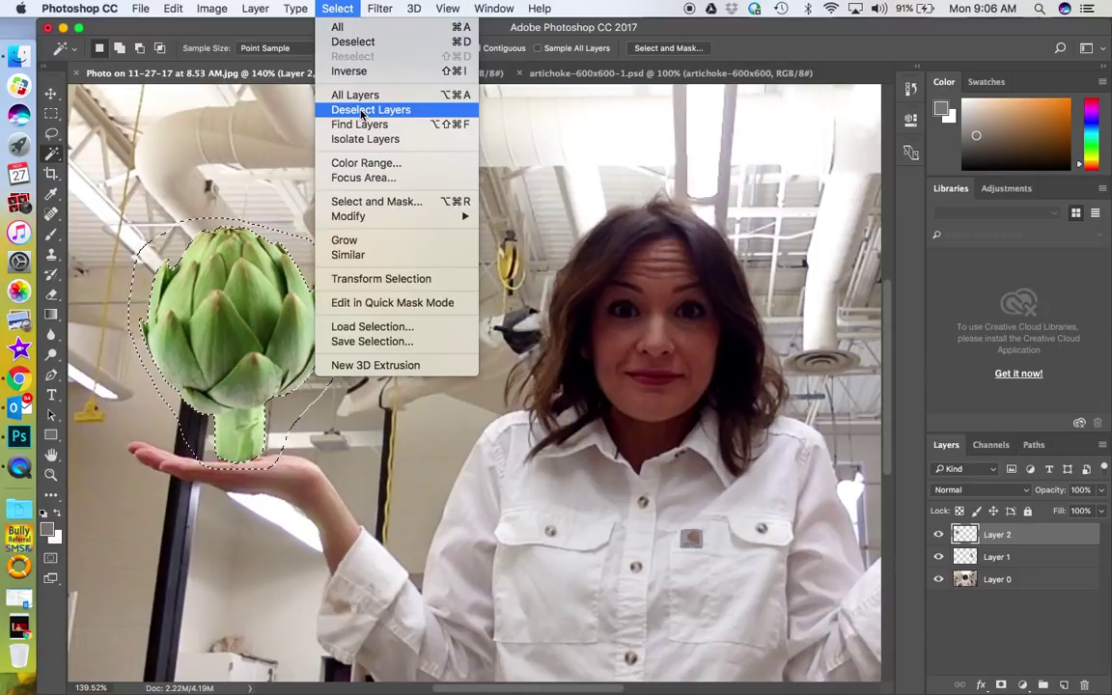
click(354, 43)
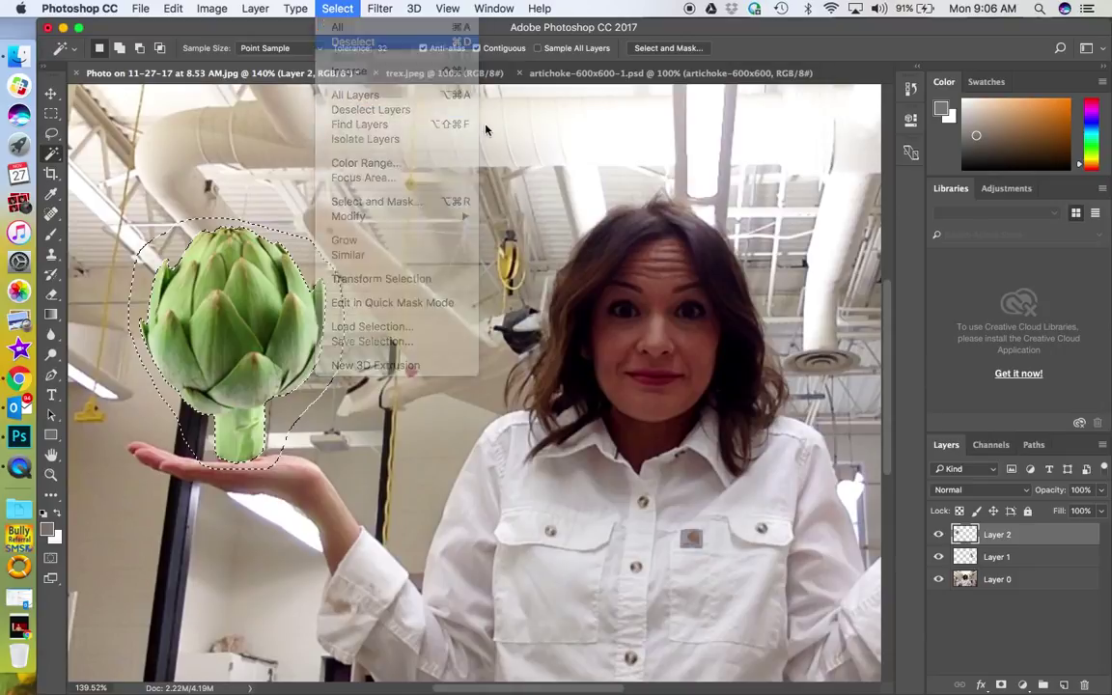
Nudge the artichoke slightly left and down so it rests on the palm.
click(253, 289)
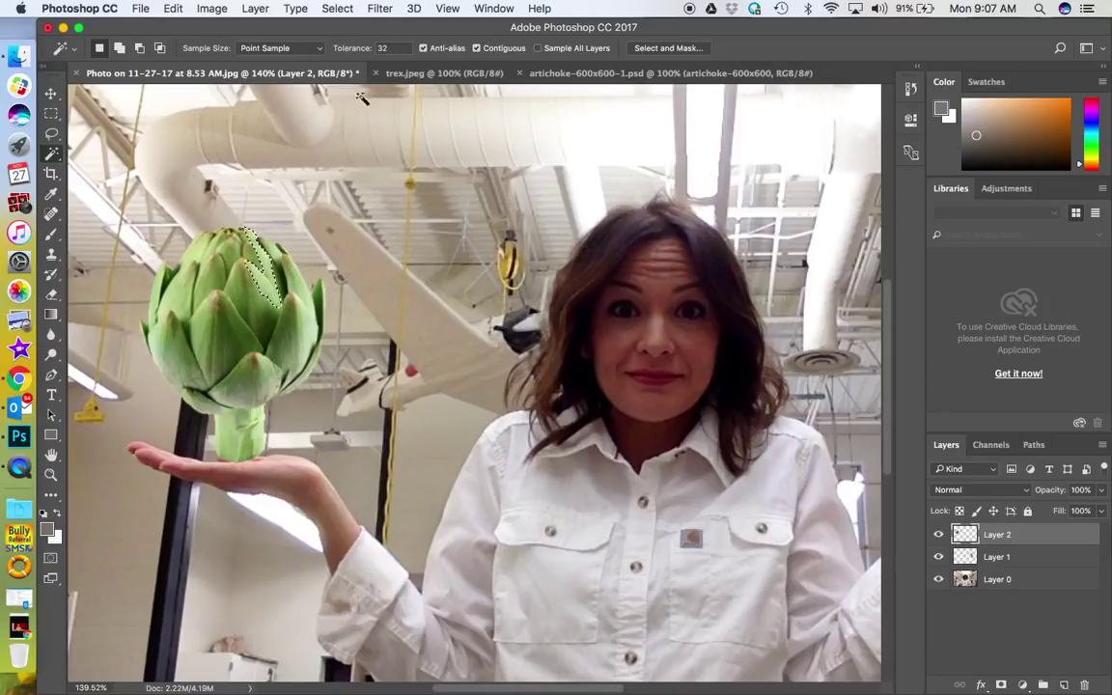
click(338, 9)
click(335, 41)
click(51, 93)
drag(190, 311, 194, 331)
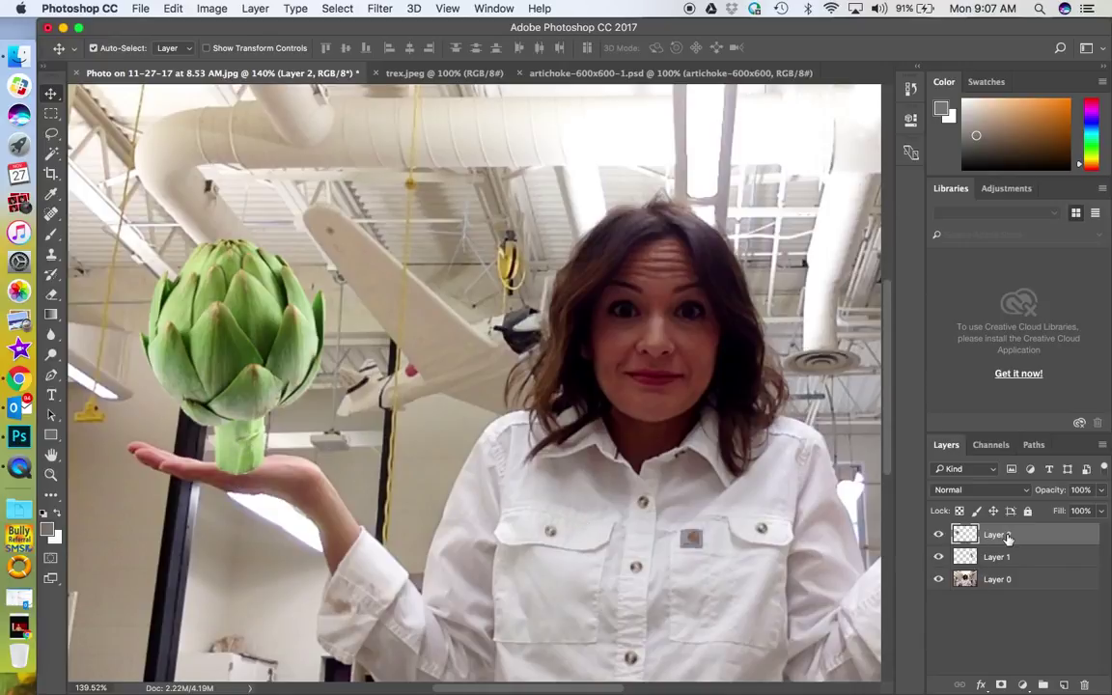
drag(54, 297, 101, 267)
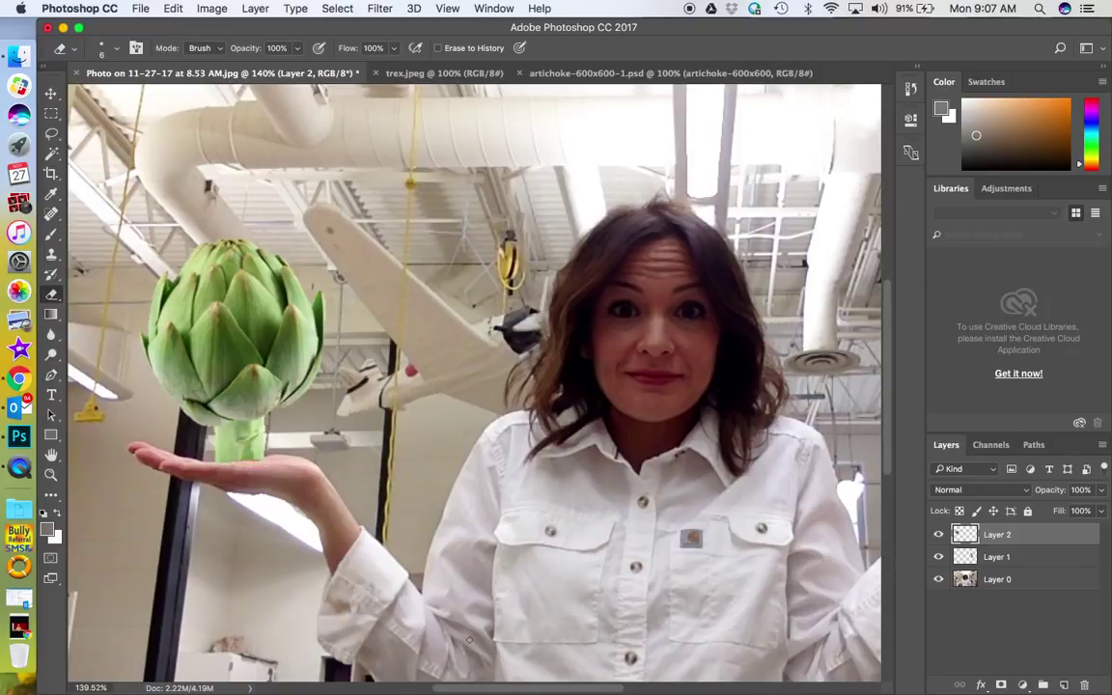
Check the T-rex, make Layer 1 active, zoom out to 111% and choose the Dodge tool.
drag(483, 689, 553, 689)
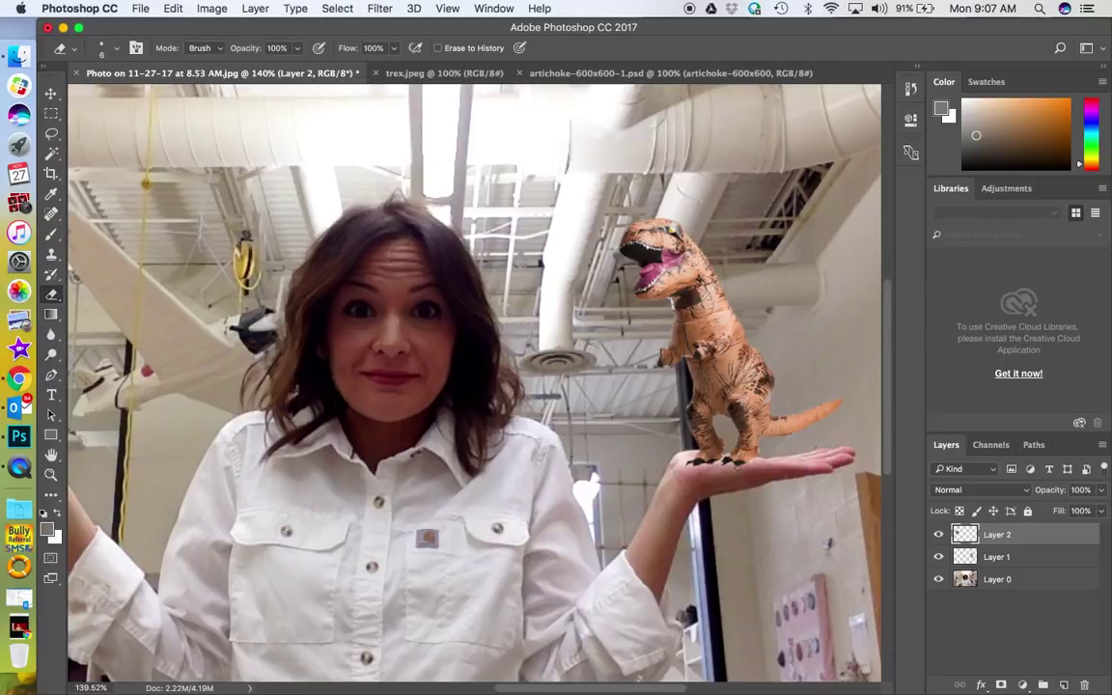
click(995, 558)
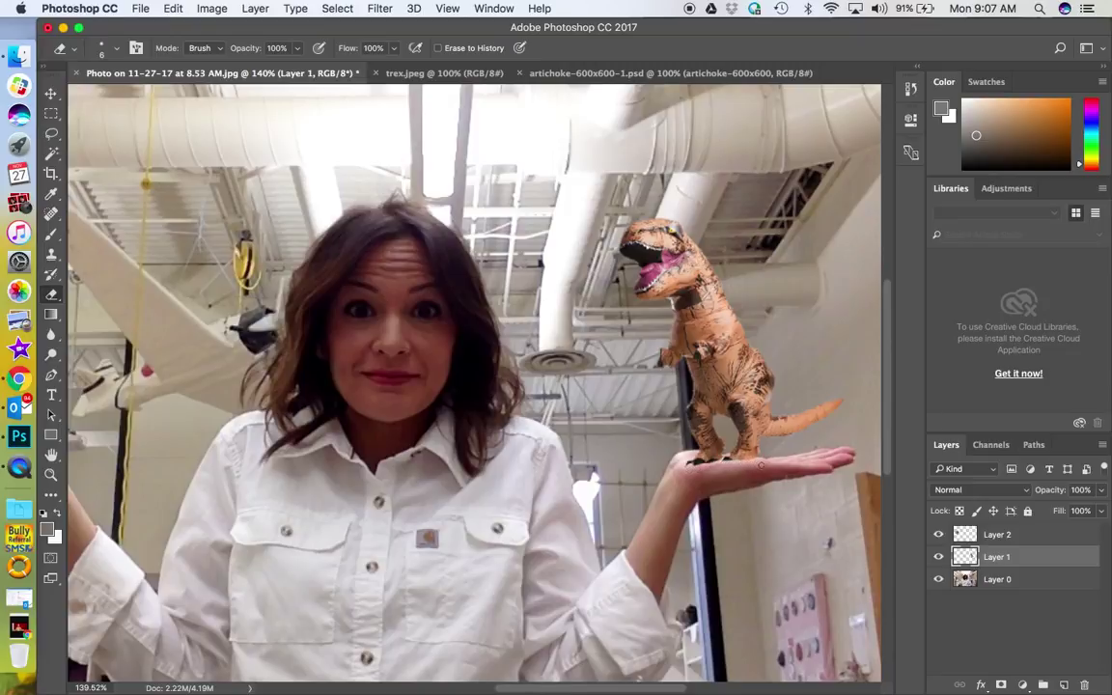
drag(650, 691, 586, 691)
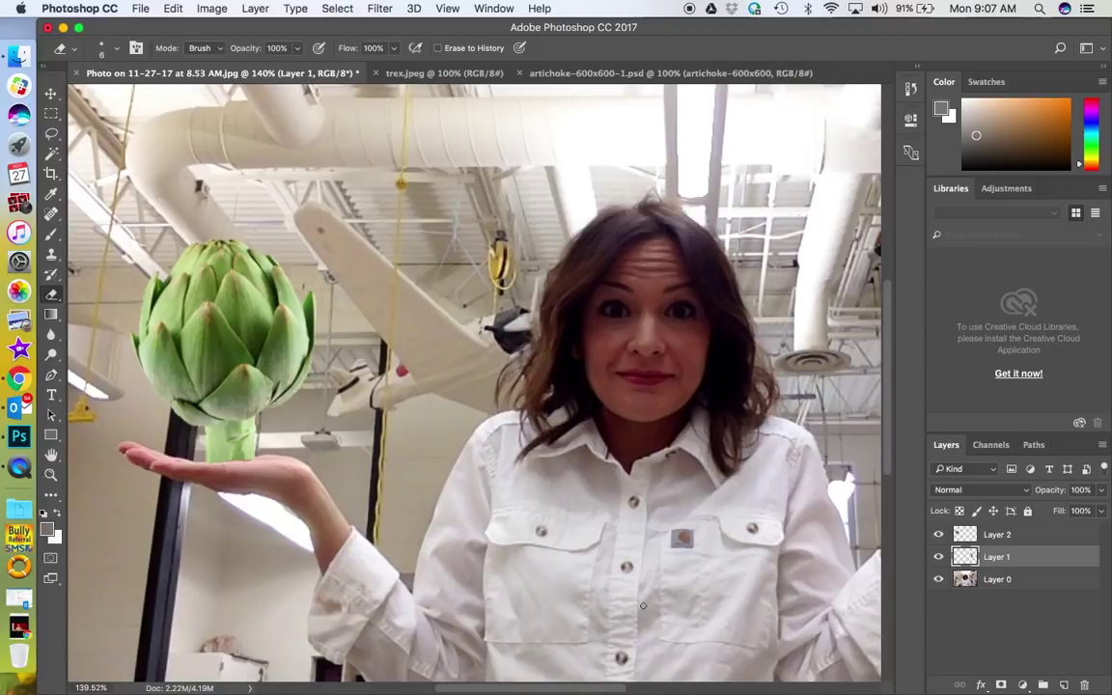
scroll(643, 606, down, 5)
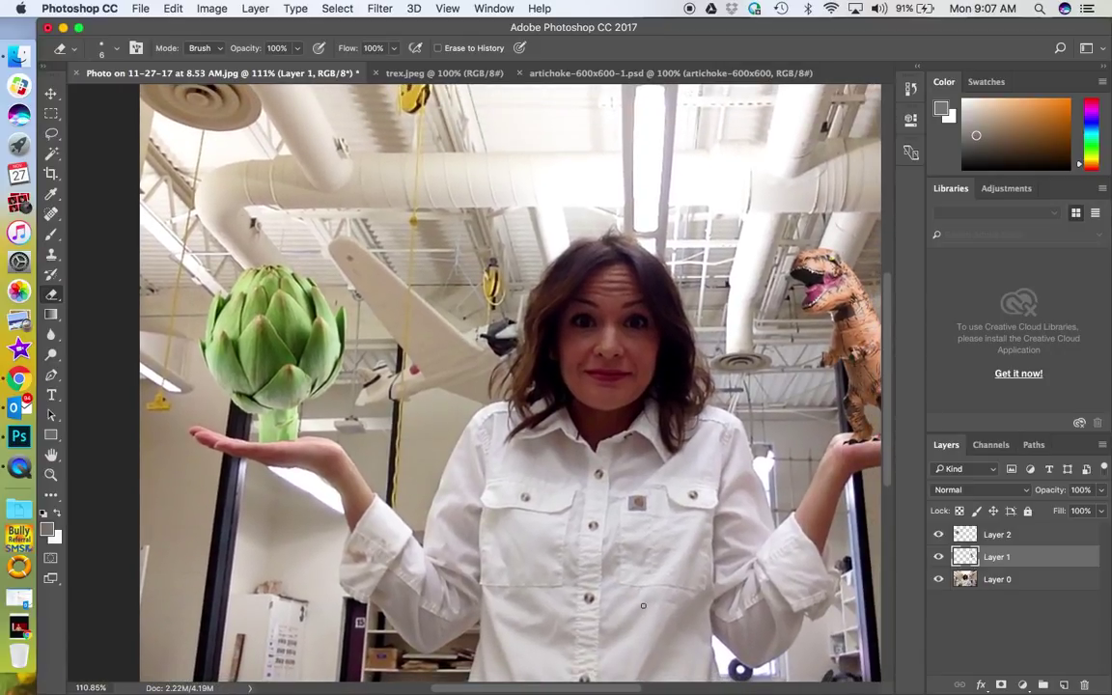
drag(604, 690, 615, 691)
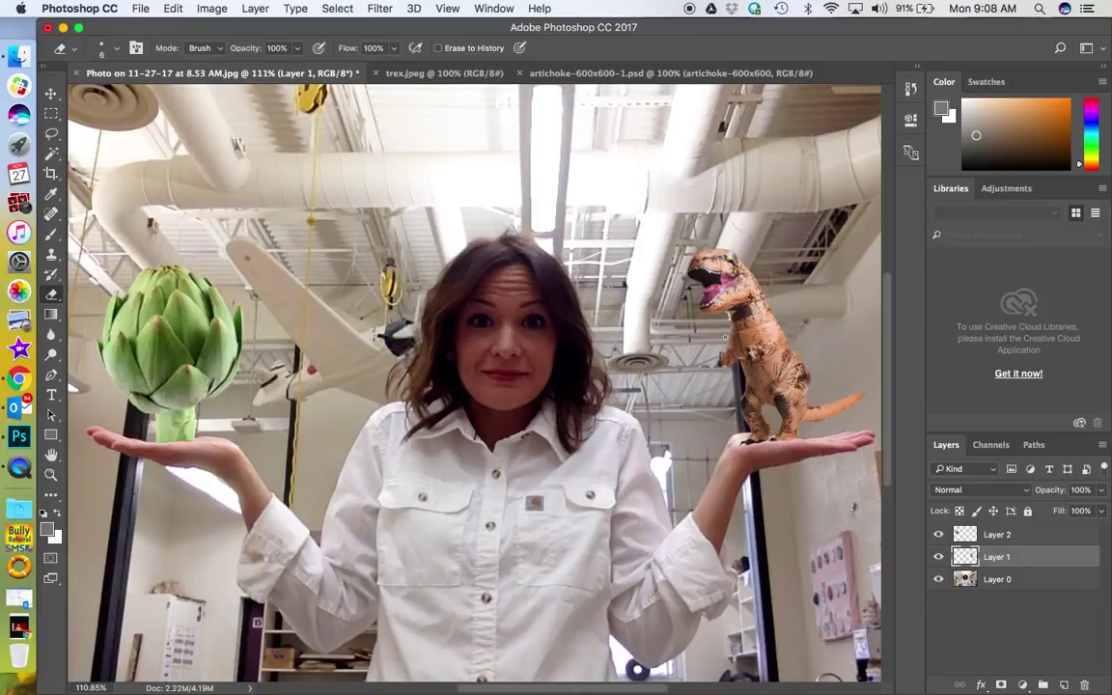
click(52, 356)
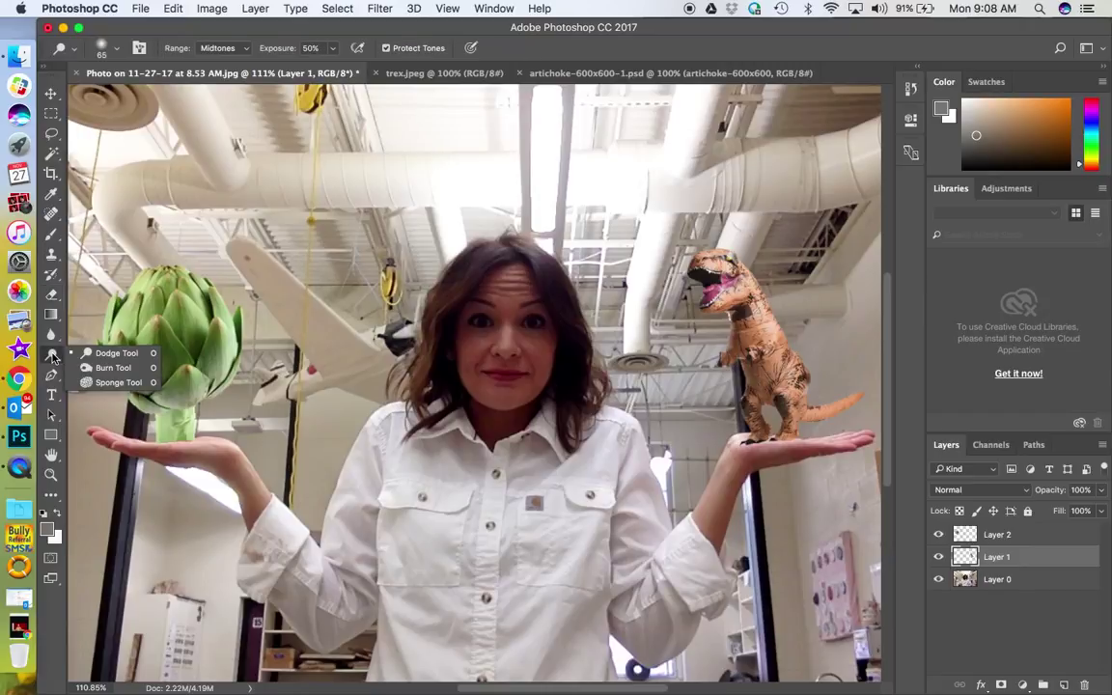
Dodge the woman's eyes on Layer 0 at 50% midtones, then switch to the Burn tool.
click(116, 354)
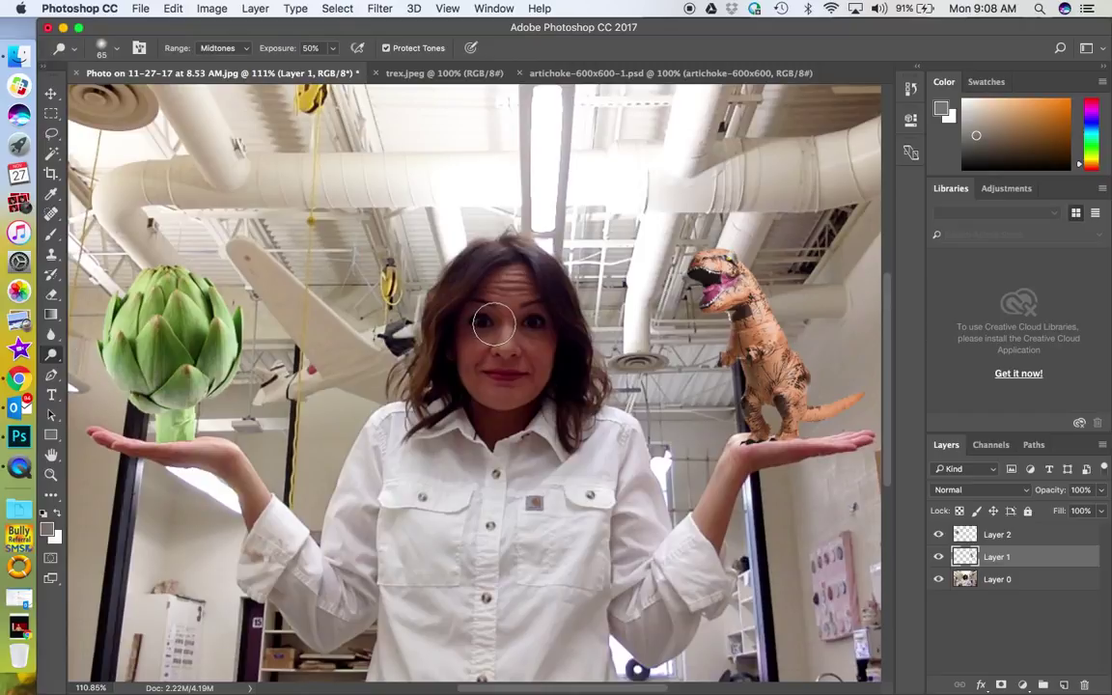
mouse_move(494, 324)
mouse_down()
mouse_move(504, 302)
mouse_move(471, 322)
mouse_up()
click(973, 584)
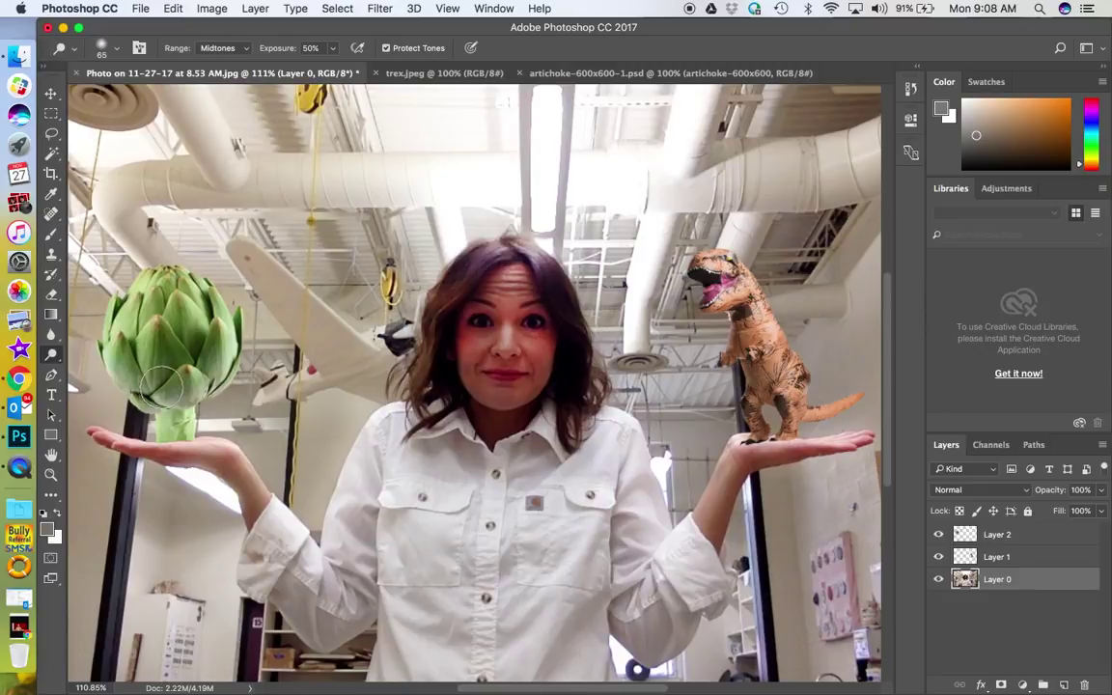
click(53, 355)
click(111, 367)
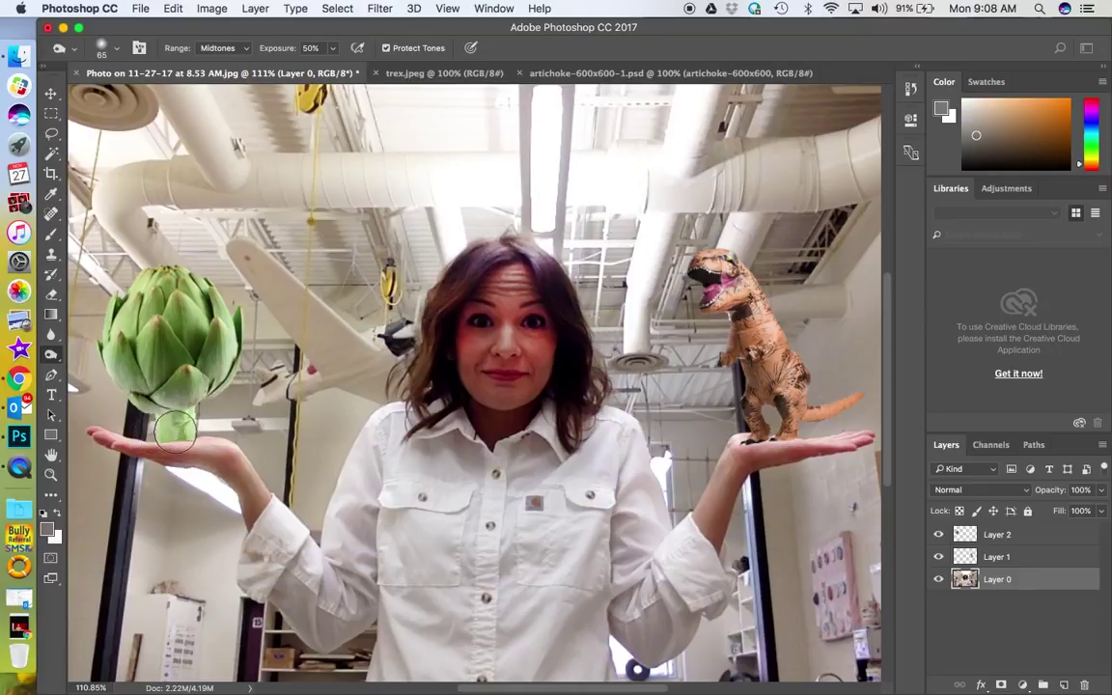
Burn the artichoke's lower and left leaves on Layer 2 and the T-rex's body on Layer 1.
click(997, 534)
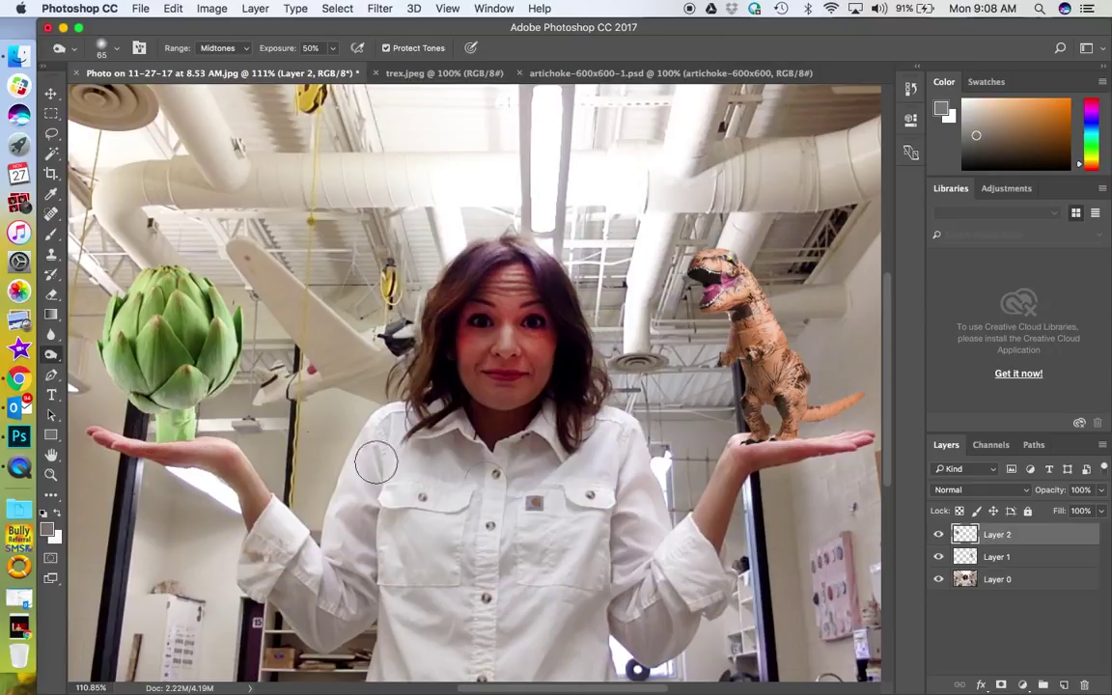
mouse_move(179, 435)
mouse_down()
mouse_move(160, 390)
mouse_move(151, 391)
mouse_move(164, 397)
mouse_move(179, 444)
mouse_move(120, 386)
mouse_move(108, 346)
mouse_move(116, 359)
mouse_move(225, 386)
mouse_move(149, 396)
mouse_move(101, 357)
mouse_move(104, 386)
mouse_move(140, 392)
mouse_up()
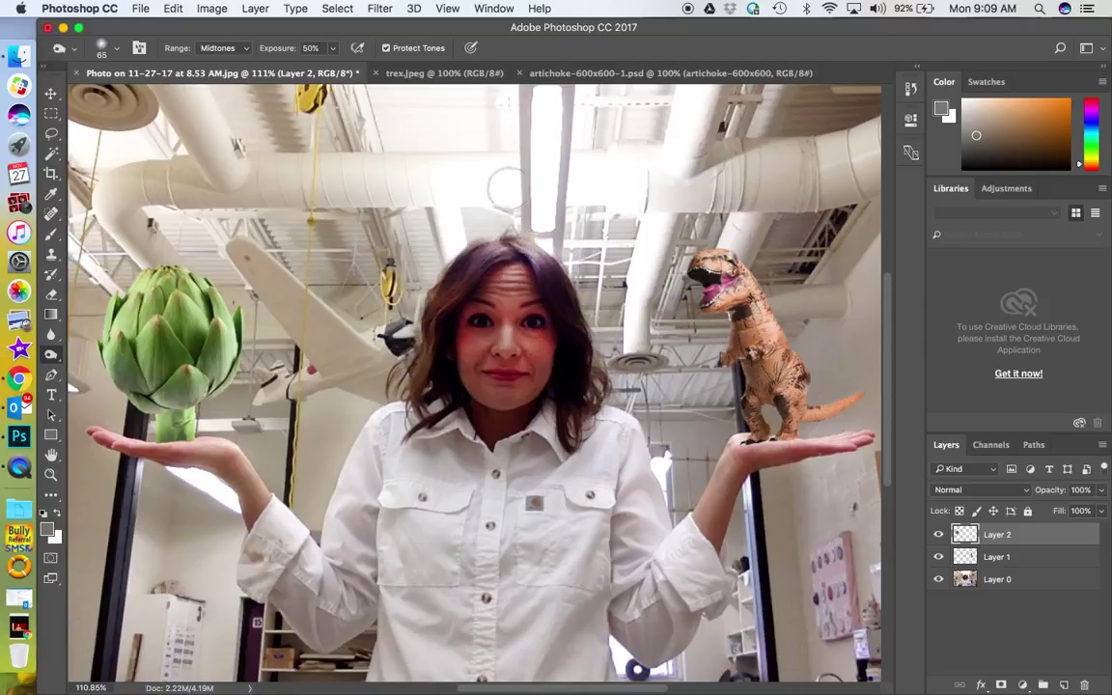
mouse_move(212, 391)
mouse_down()
mouse_move(188, 352)
mouse_move(159, 365)
mouse_move(123, 348)
mouse_move(151, 419)
mouse_move(172, 425)
mouse_up()
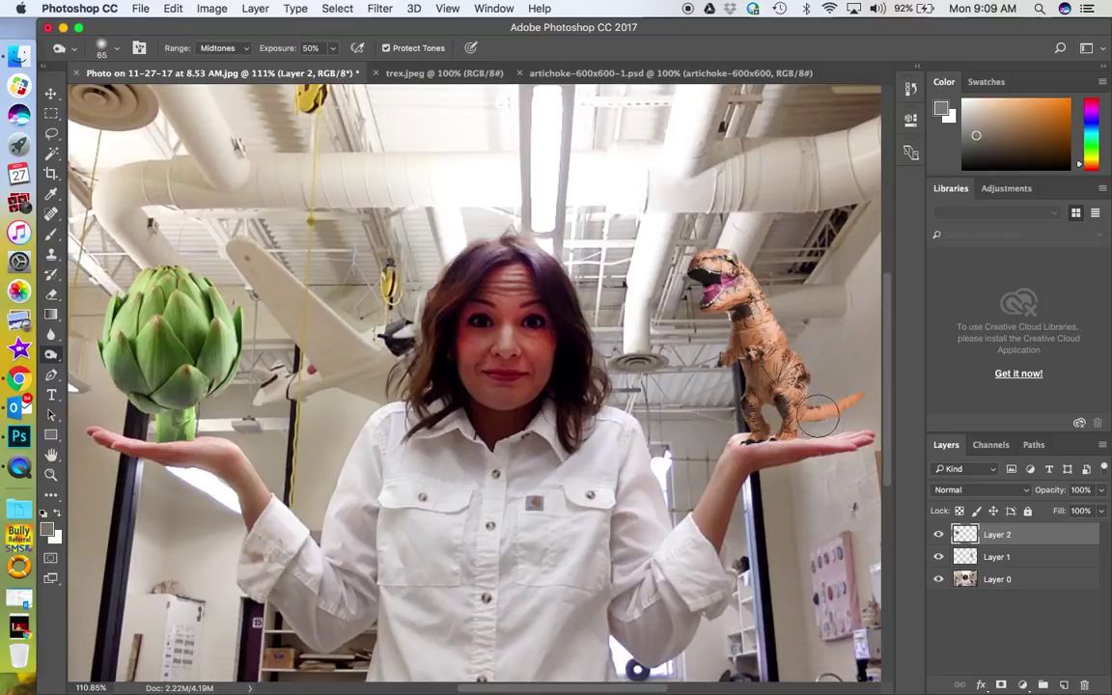
click(990, 556)
mouse_move(801, 425)
mouse_down()
mouse_move(738, 386)
mouse_move(748, 372)
mouse_move(796, 428)
mouse_move(690, 391)
mouse_move(675, 367)
mouse_move(714, 333)
mouse_move(777, 332)
mouse_move(685, 384)
mouse_move(752, 373)
mouse_move(739, 342)
mouse_move(651, 270)
mouse_move(673, 236)
mouse_move(830, 277)
mouse_up()
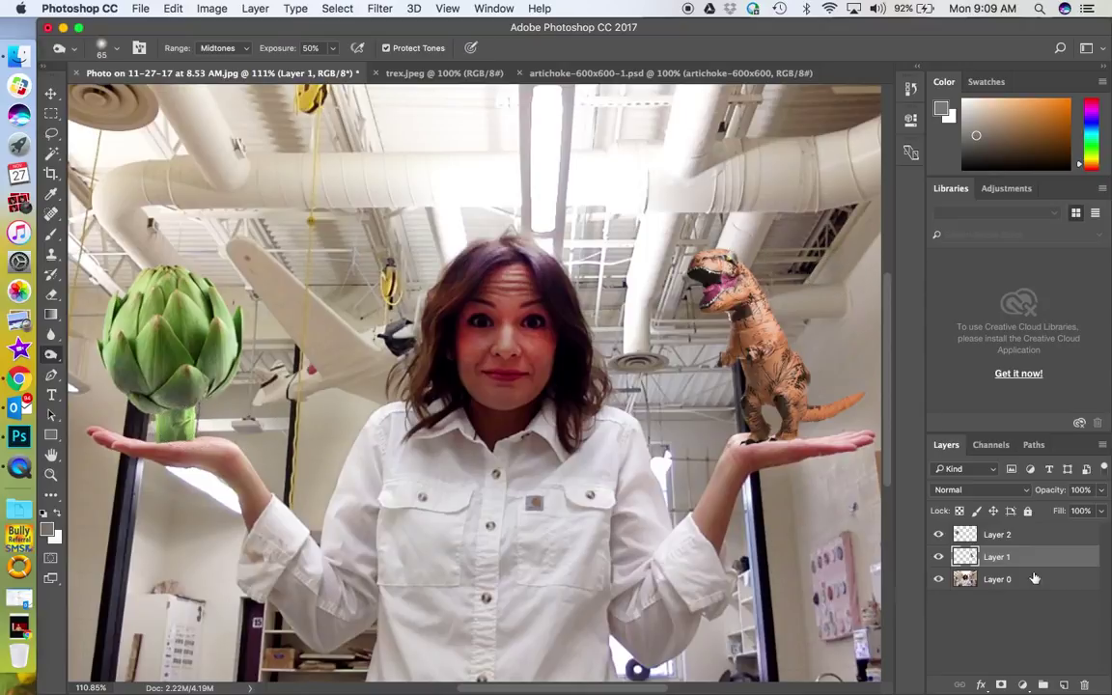
click(1004, 535)
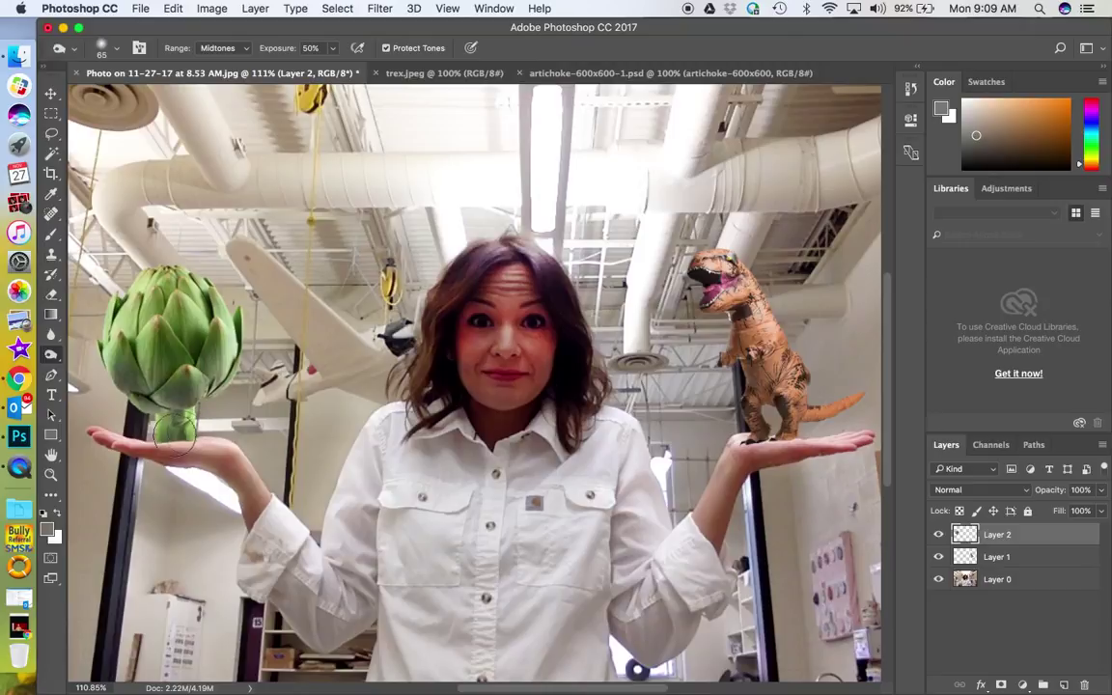
mouse_move(165, 386)
mouse_down()
mouse_move(107, 285)
mouse_move(118, 314)
mouse_up()
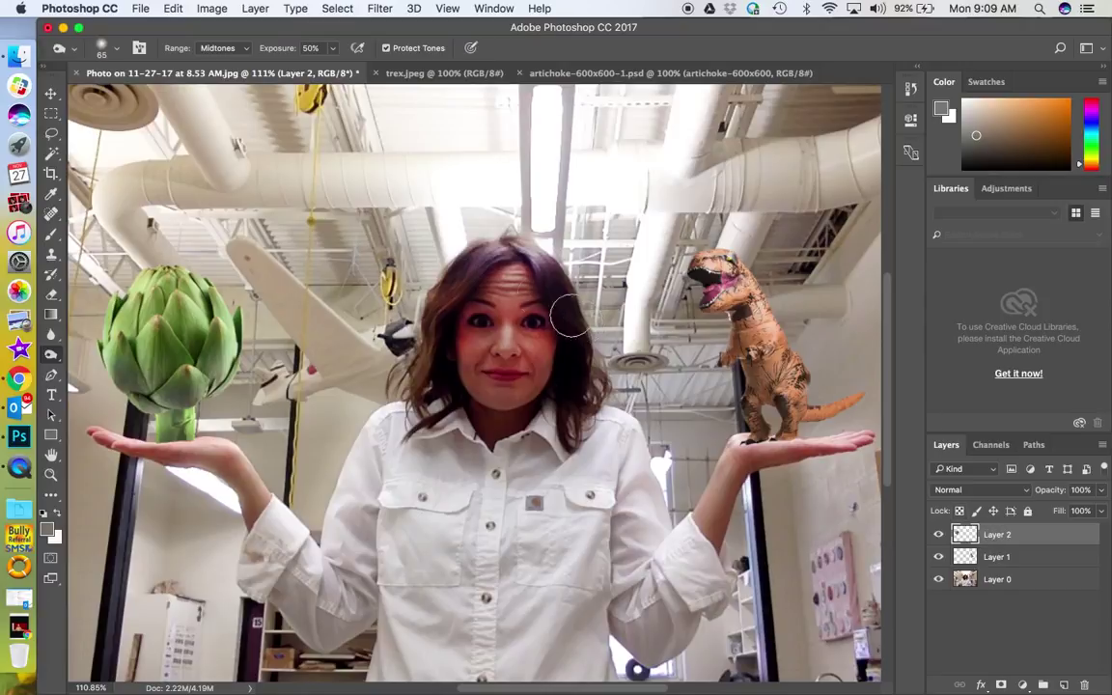
Apply Hue/Saturation to the artichoke with hue -124 and saturation +55.
click(213, 10)
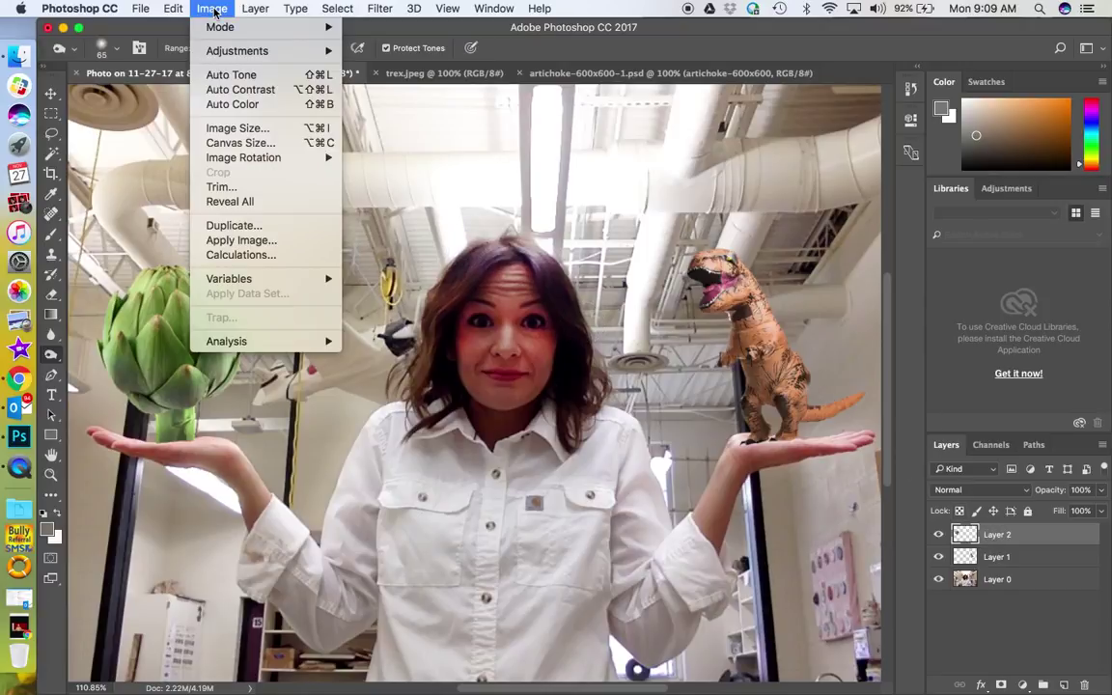
mouse_move(290, 51)
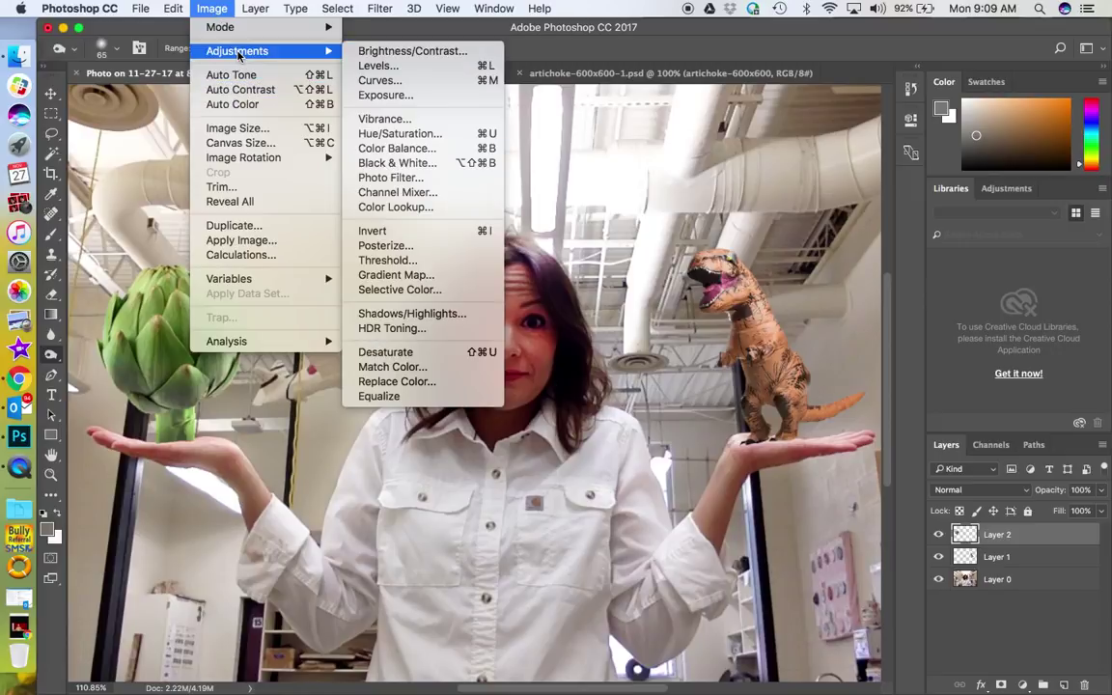
click(396, 133)
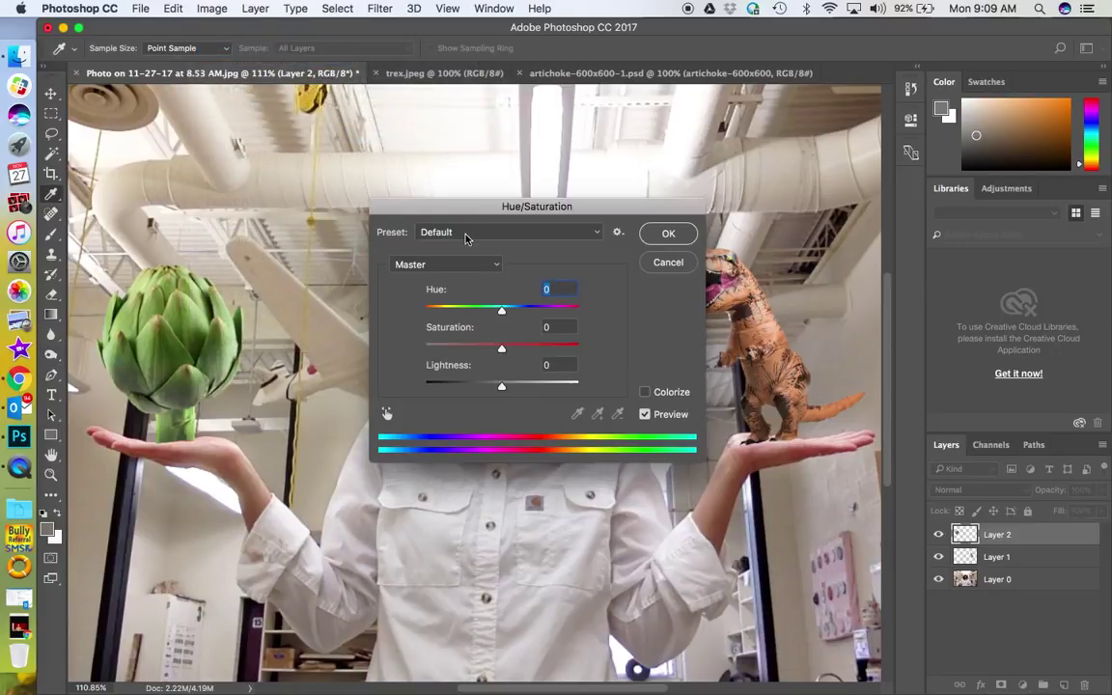
drag(500, 210, 532, 447)
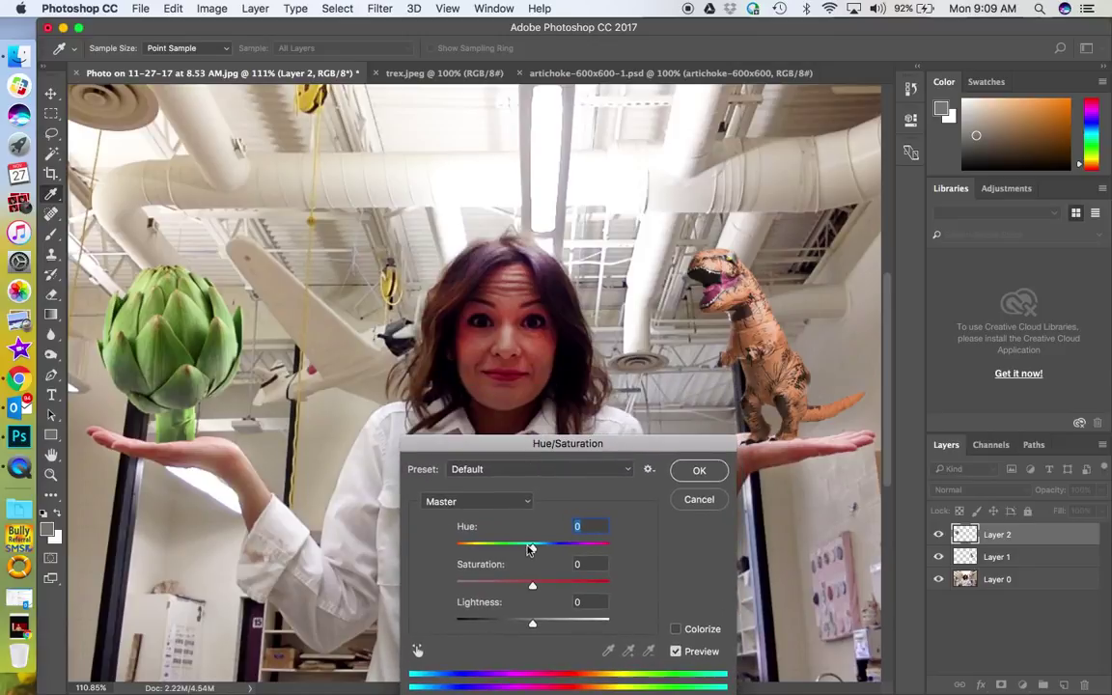
drag(532, 548, 473, 548)
drag(529, 585, 573, 586)
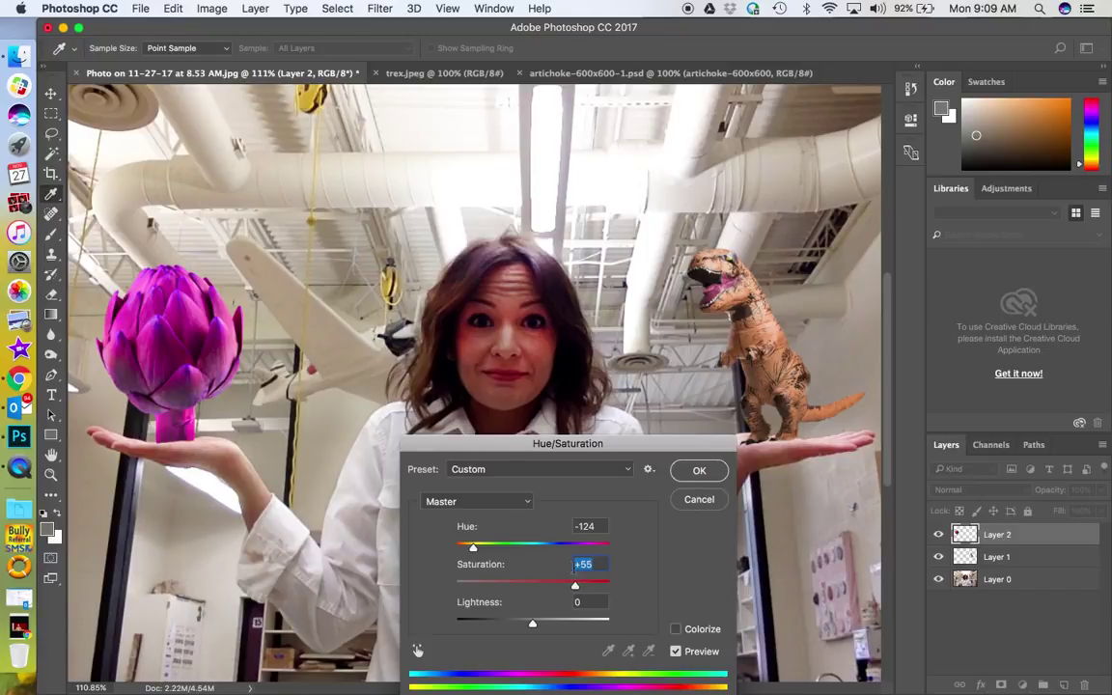
click(695, 472)
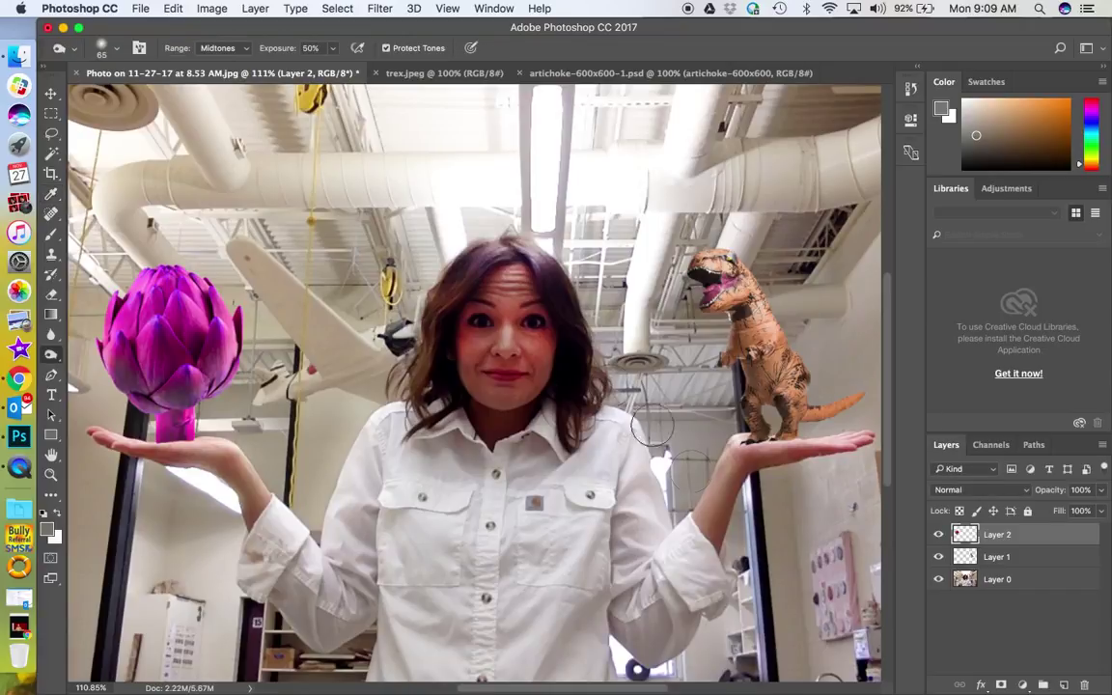
On Layer 1, apply a Hue/Saturation hue shift of -173 to the T-rex.
click(995, 557)
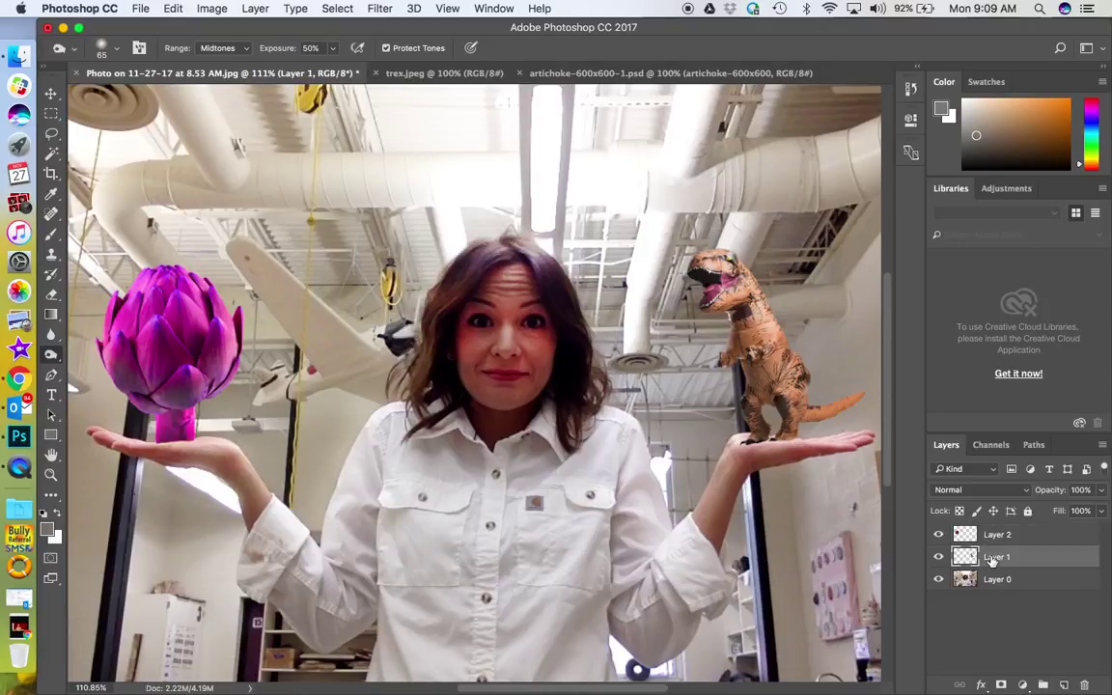
click(208, 8)
mouse_move(241, 51)
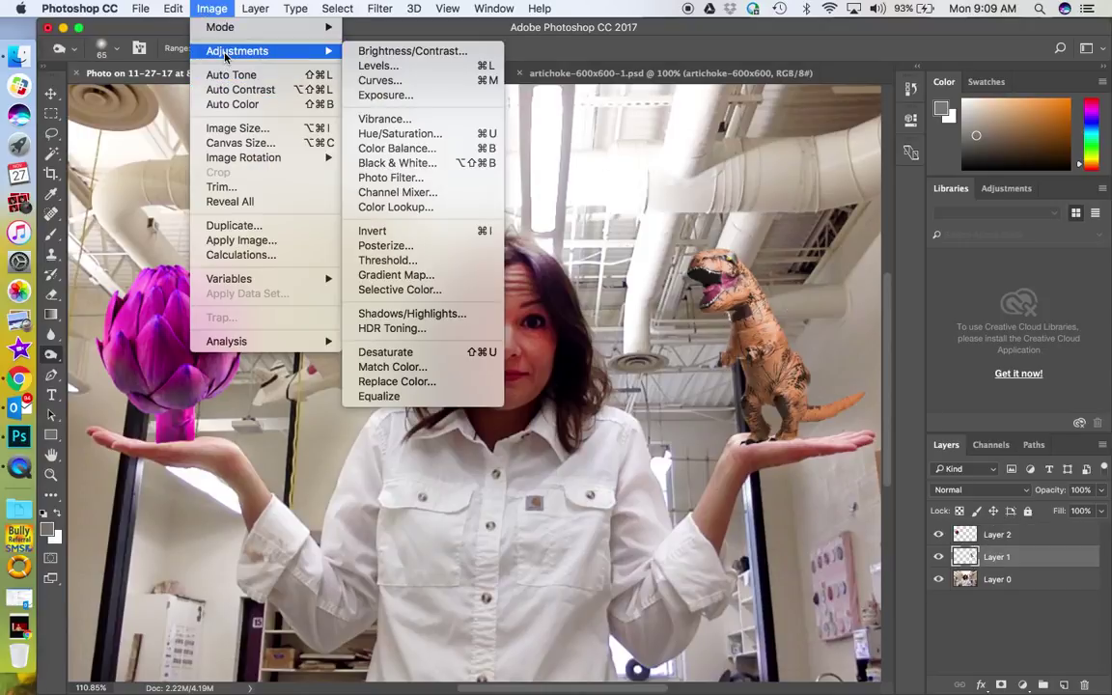
click(425, 133)
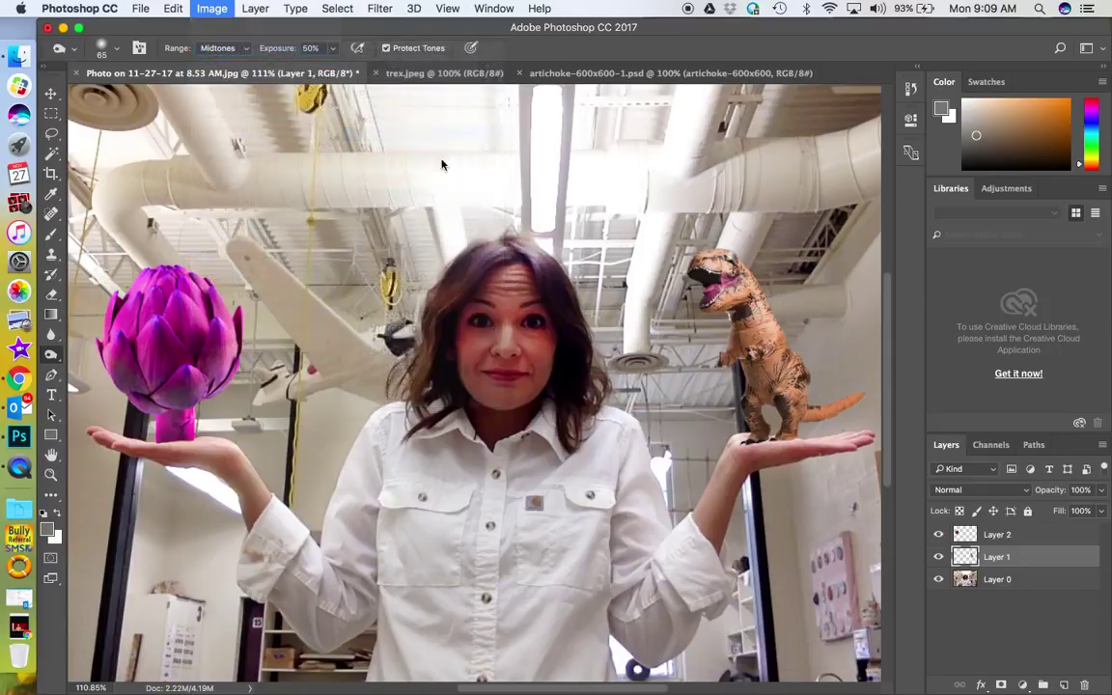
drag(557, 157, 449, 227)
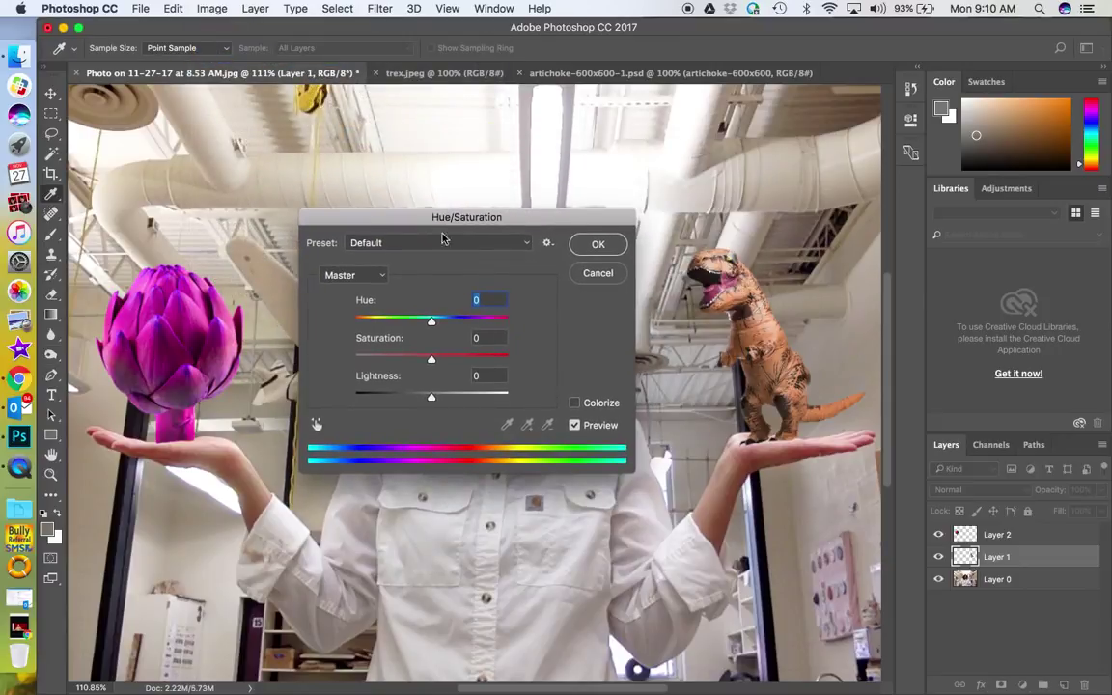
drag(431, 329, 358, 322)
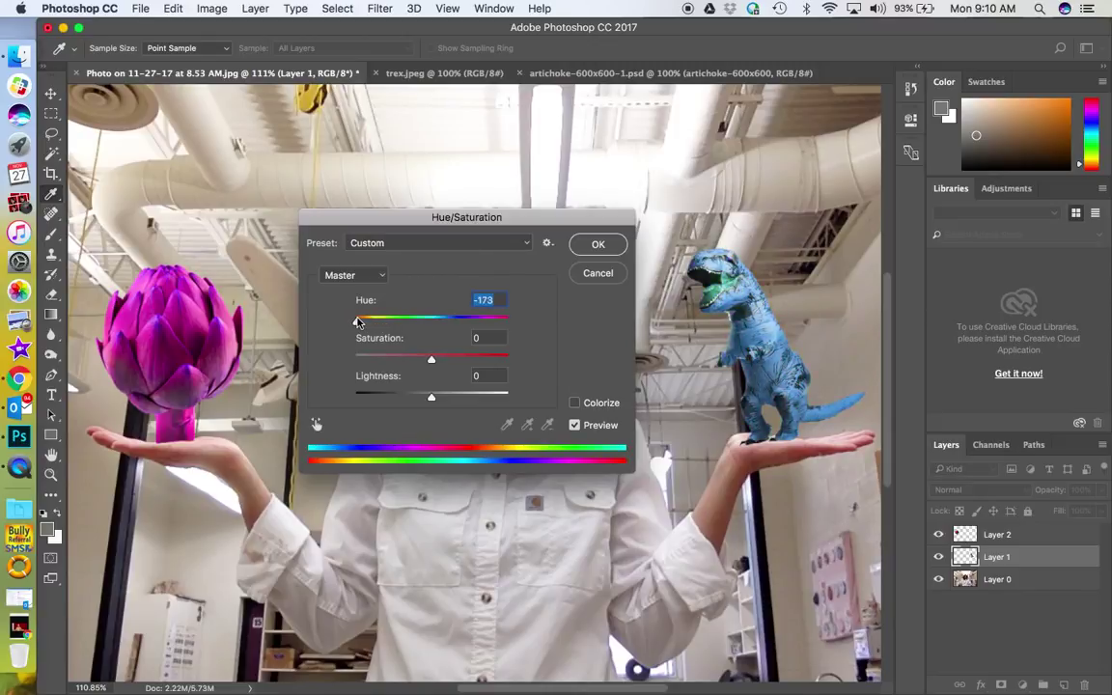
click(597, 246)
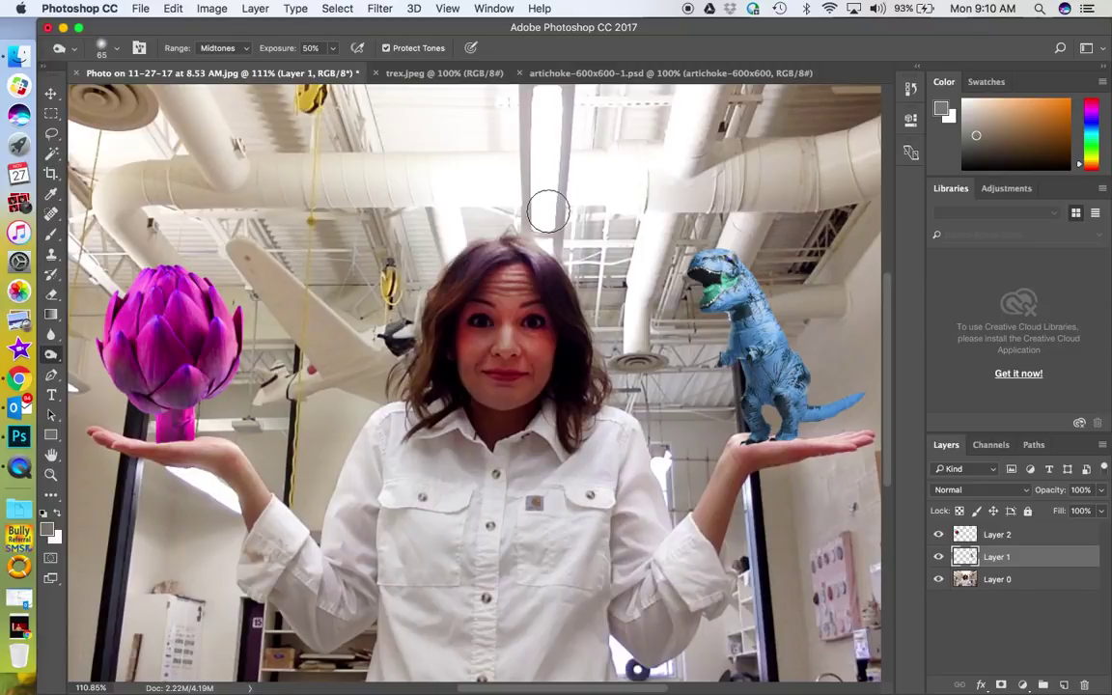
Select the Move tool and start Edit > Puppet Warp on the T-rex.
click(51, 93)
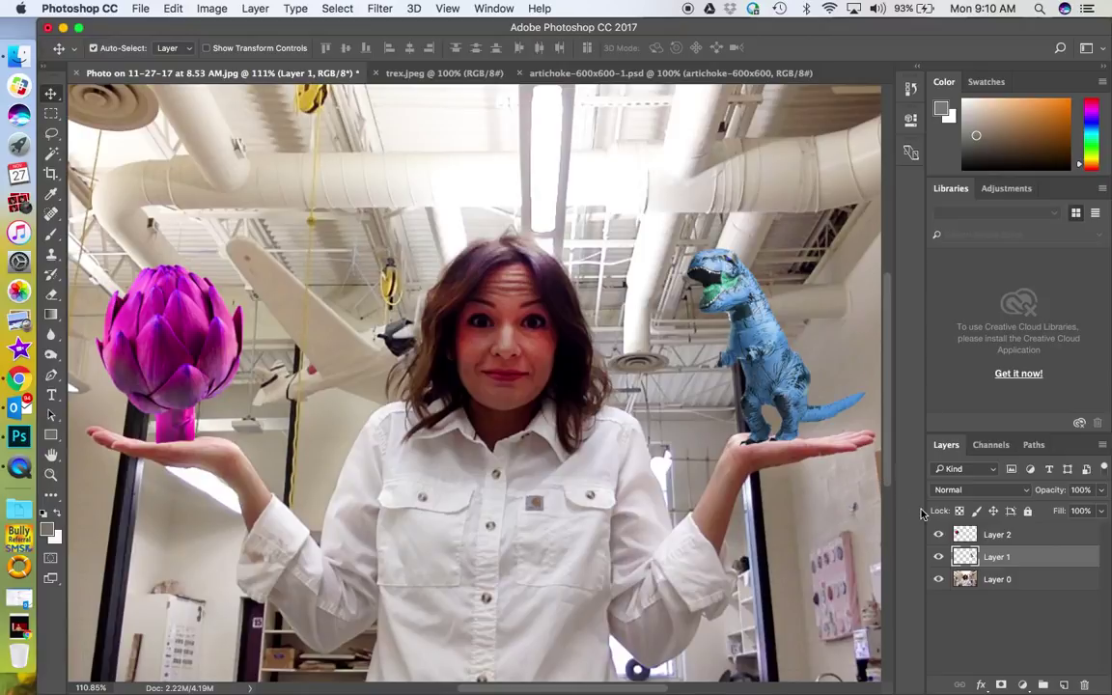
click(208, 9)
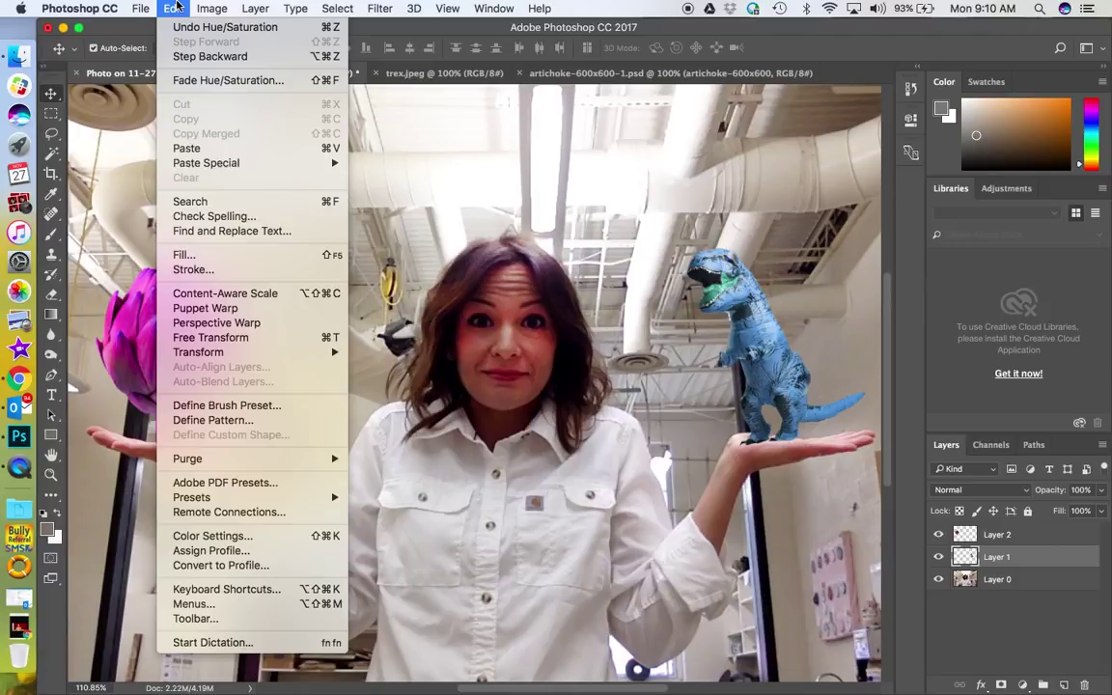
click(193, 308)
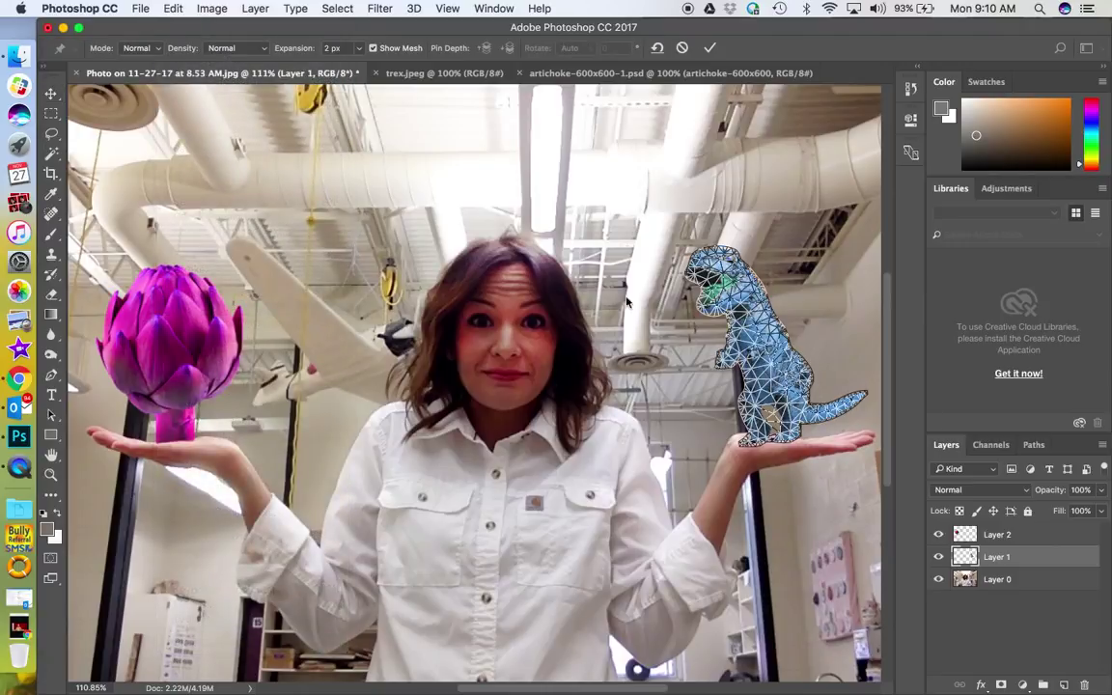
Pin the T-rex's head, body and tail, bend it to rear back, and apply the warp.
click(738, 277)
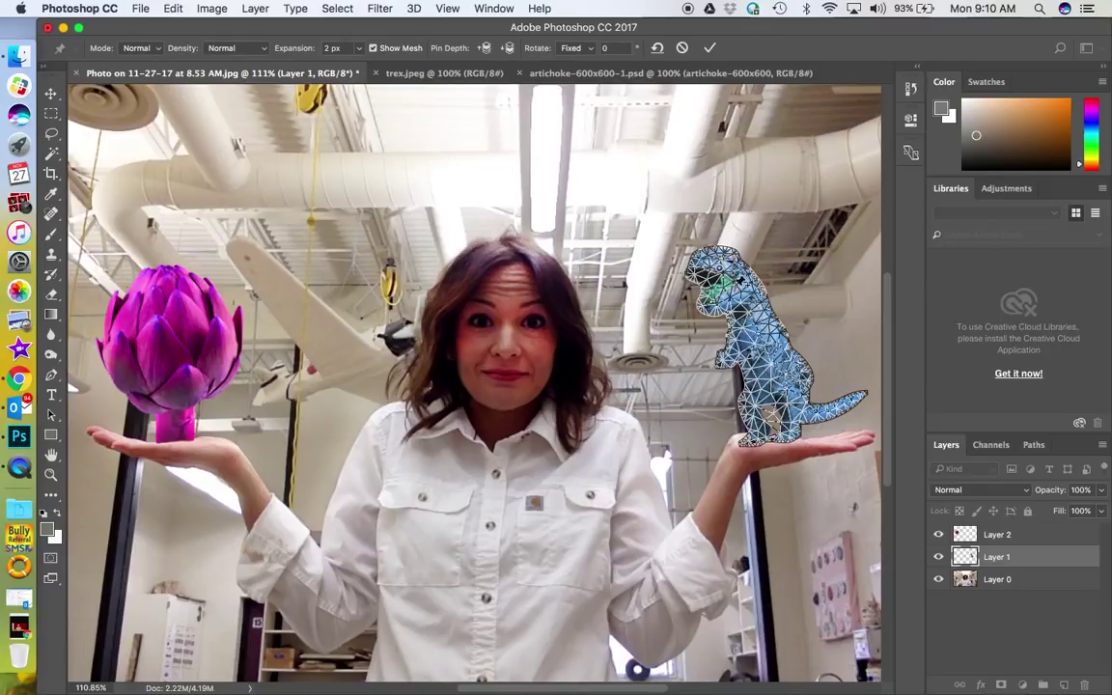
mouse_move(649, 223)
mouse_down()
mouse_move(722, 229)
mouse_move(667, 221)
mouse_up()
drag(760, 289, 773, 268)
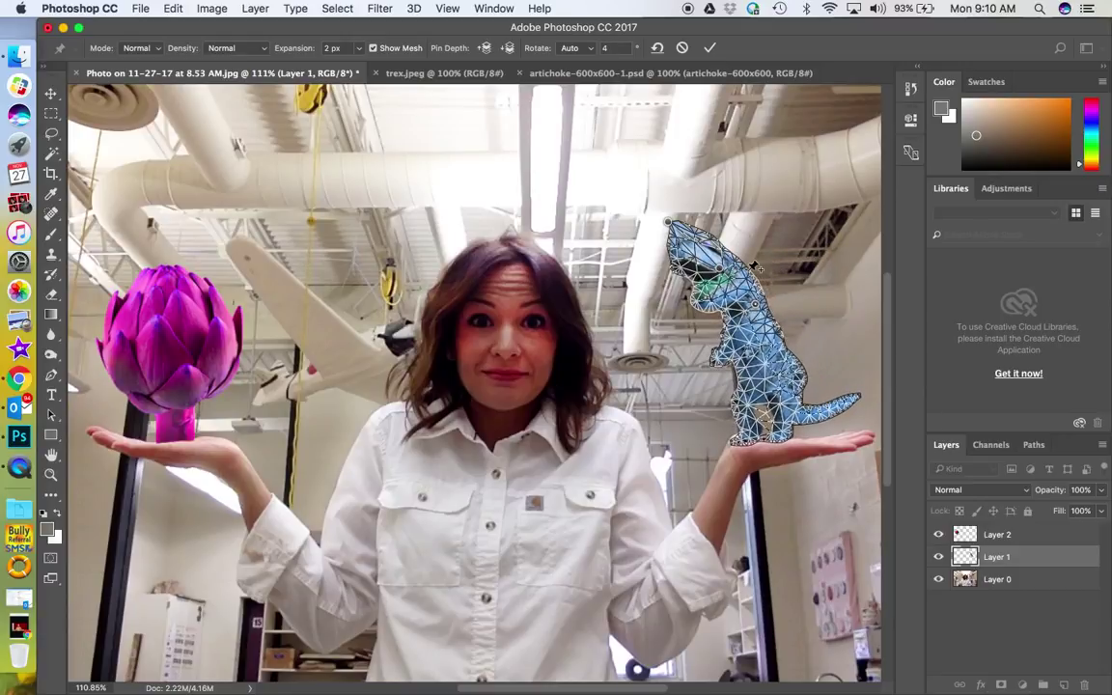
drag(743, 277, 736, 285)
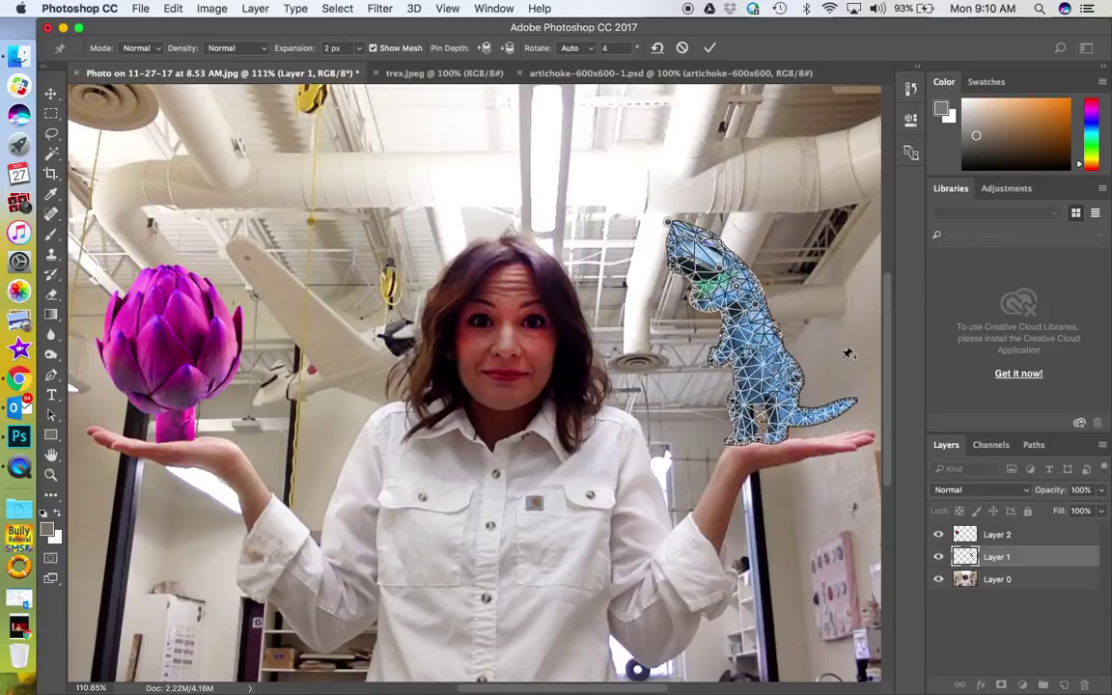
mouse_move(855, 400)
mouse_down()
mouse_move(850, 410)
mouse_move(870, 384)
mouse_up()
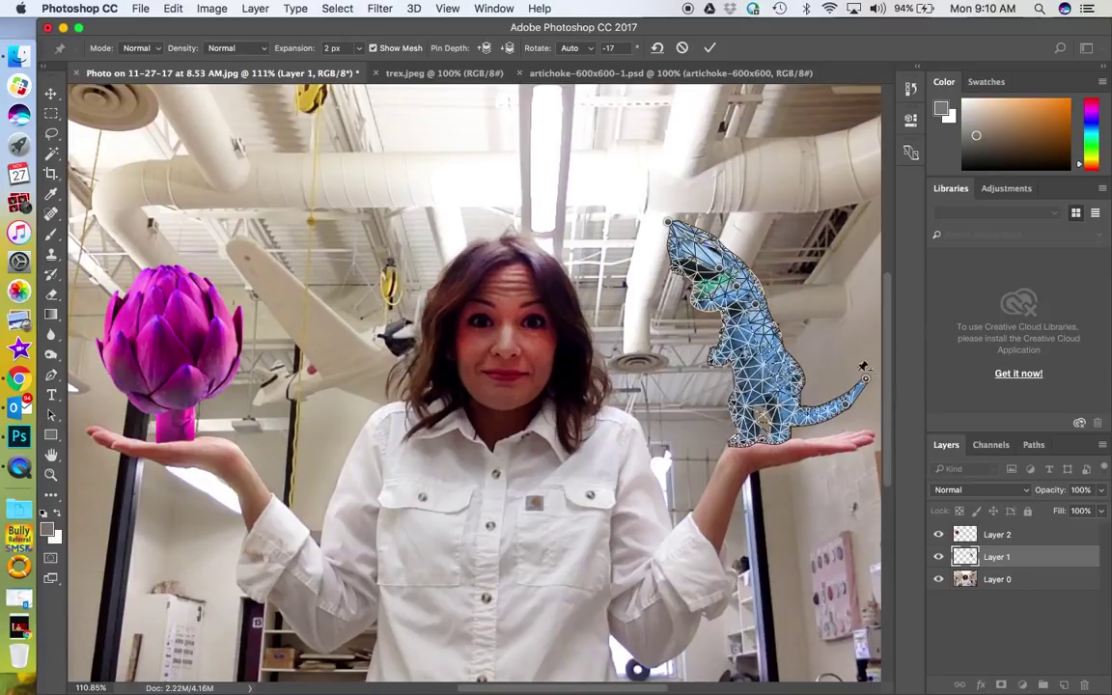
drag(731, 253, 730, 236)
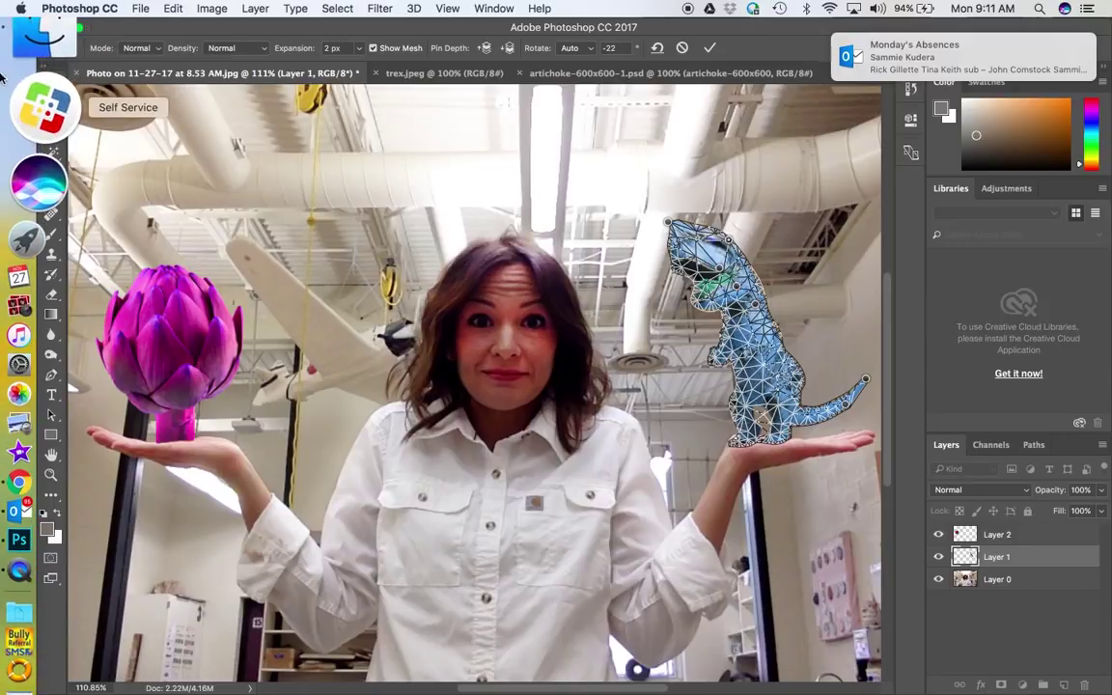
click(51, 94)
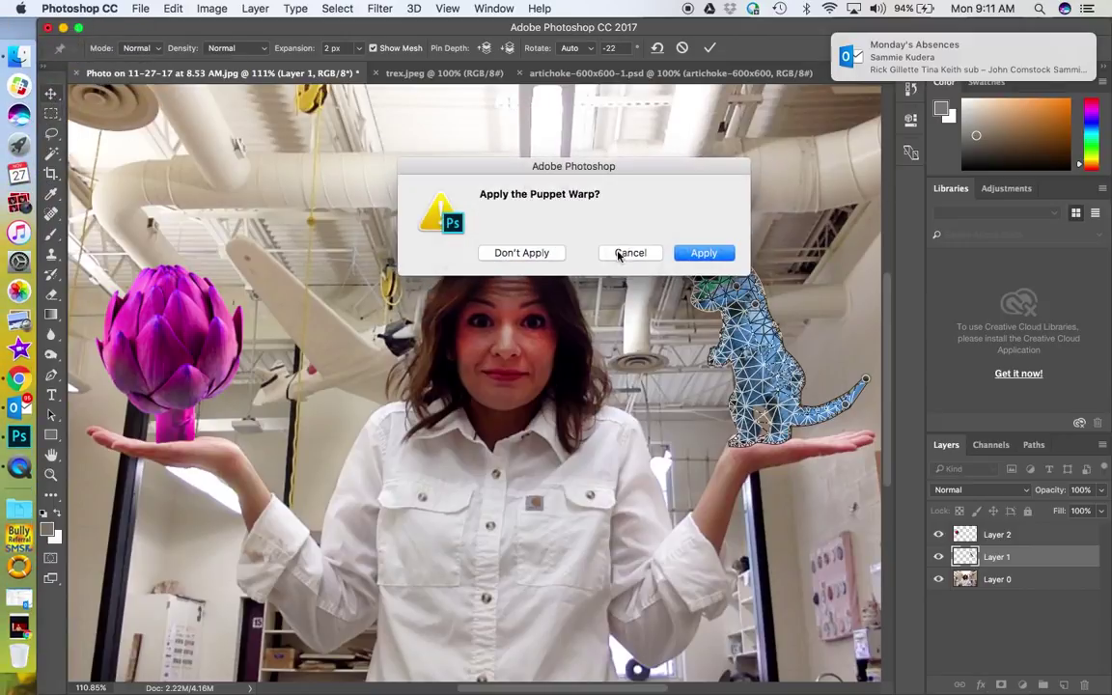
click(680, 253)
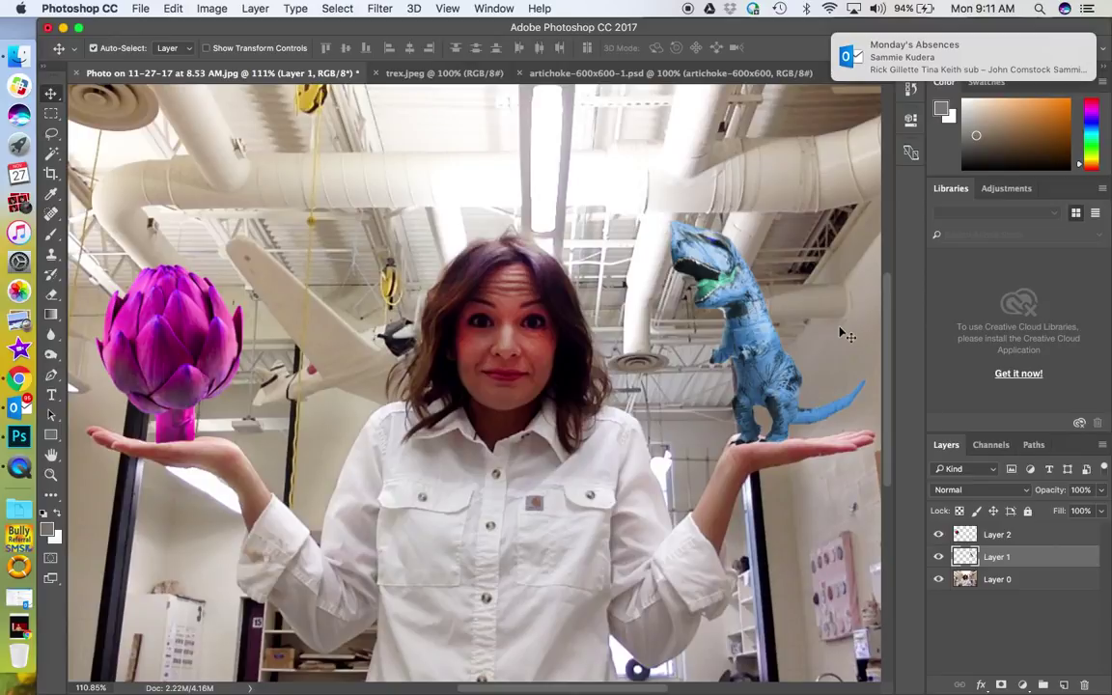